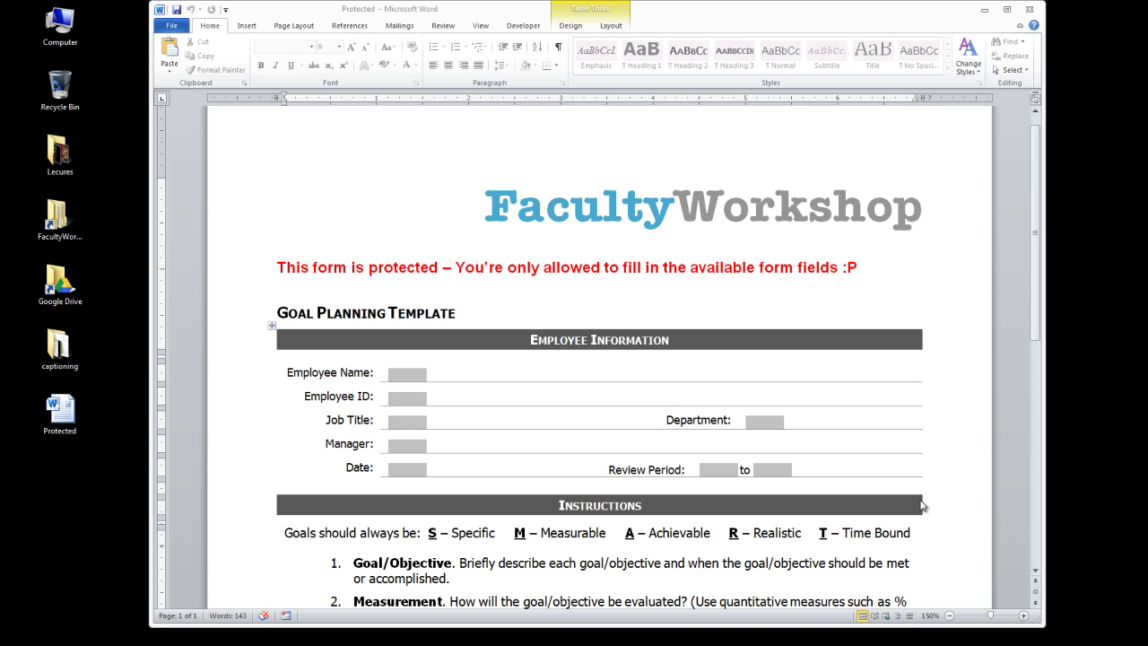
Step: Test the form fields by typing 'dsdsdsdsds' in Description, then erase it
key("Tab")
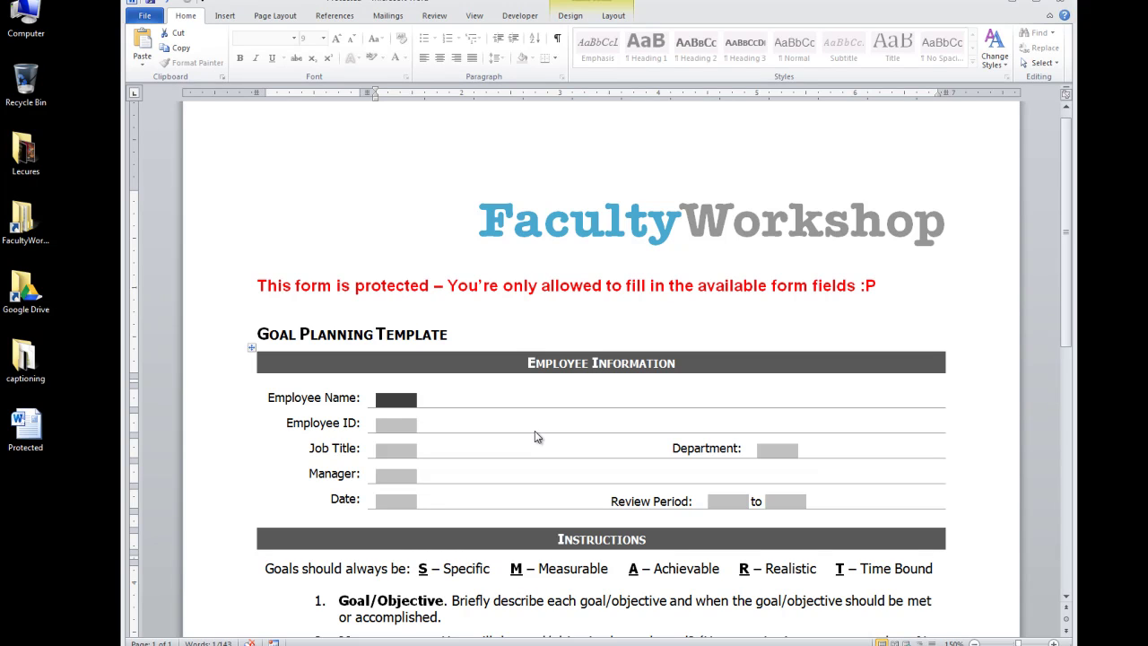
scroll(536, 436, "down", 5)
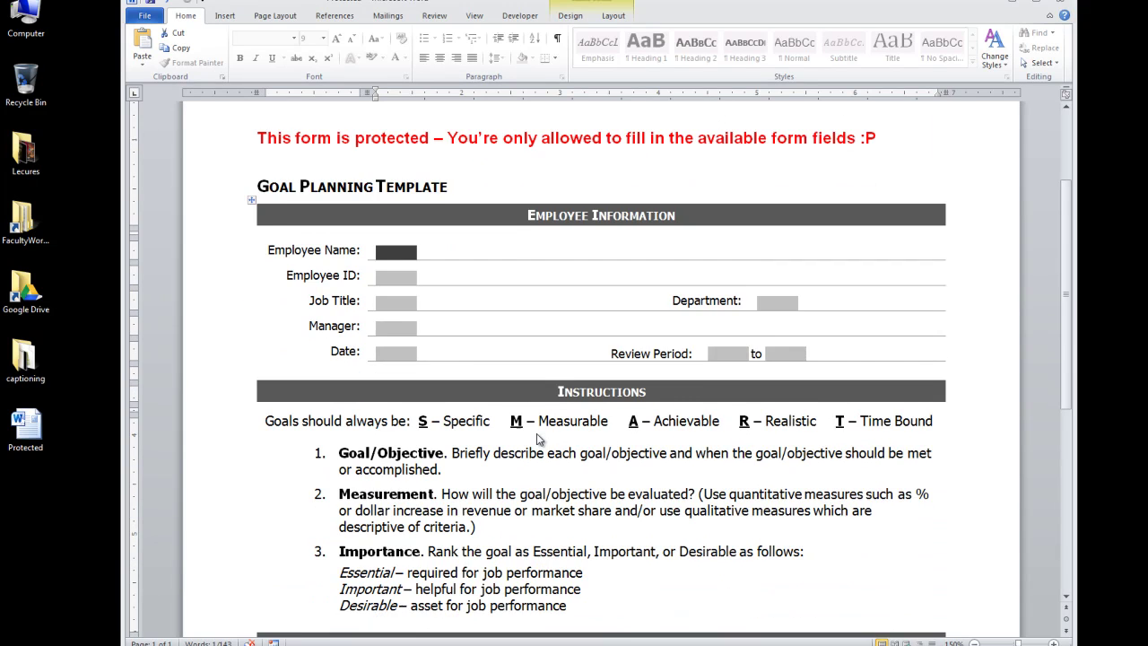
scroll(514, 435, "down", 3)
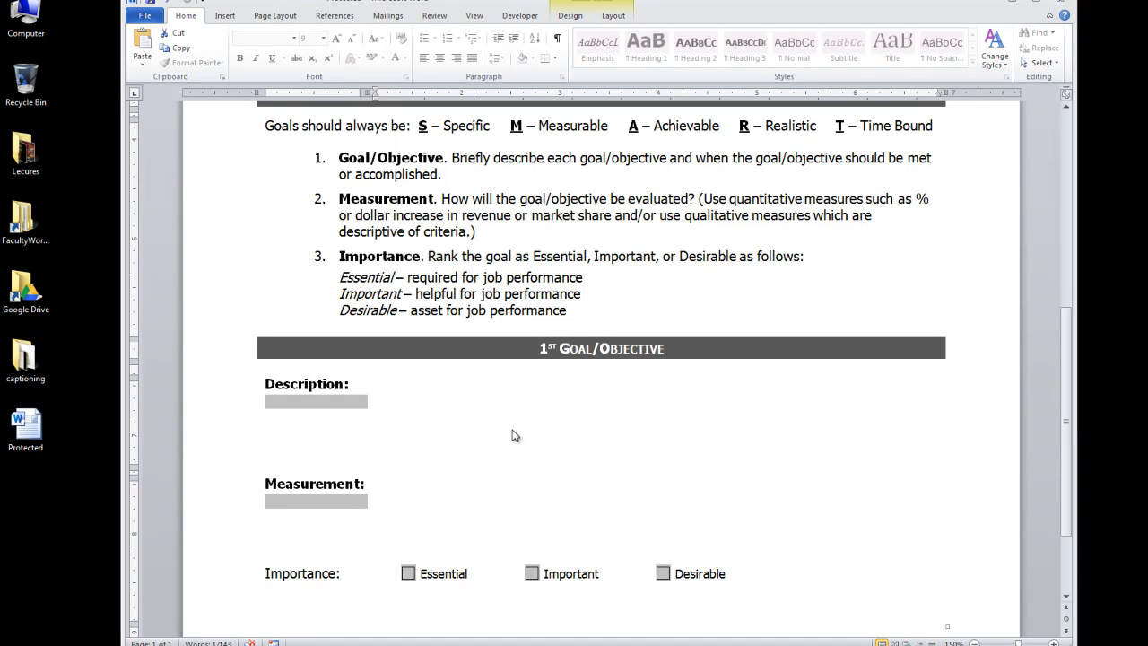
left_click(312, 403)
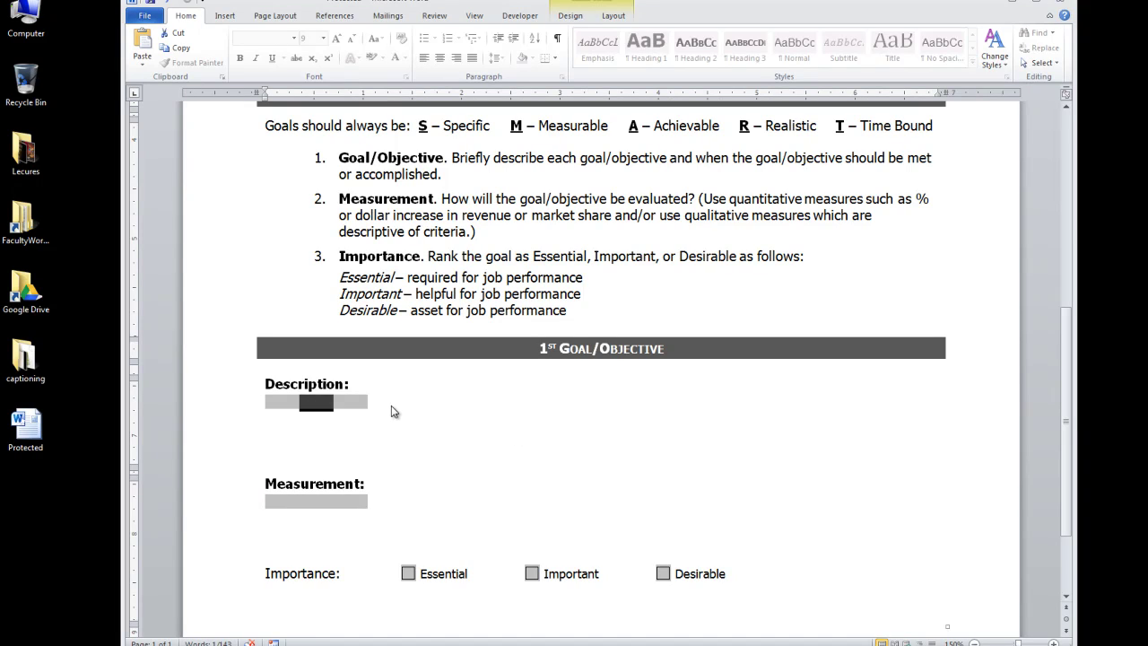
type("dsdsd")
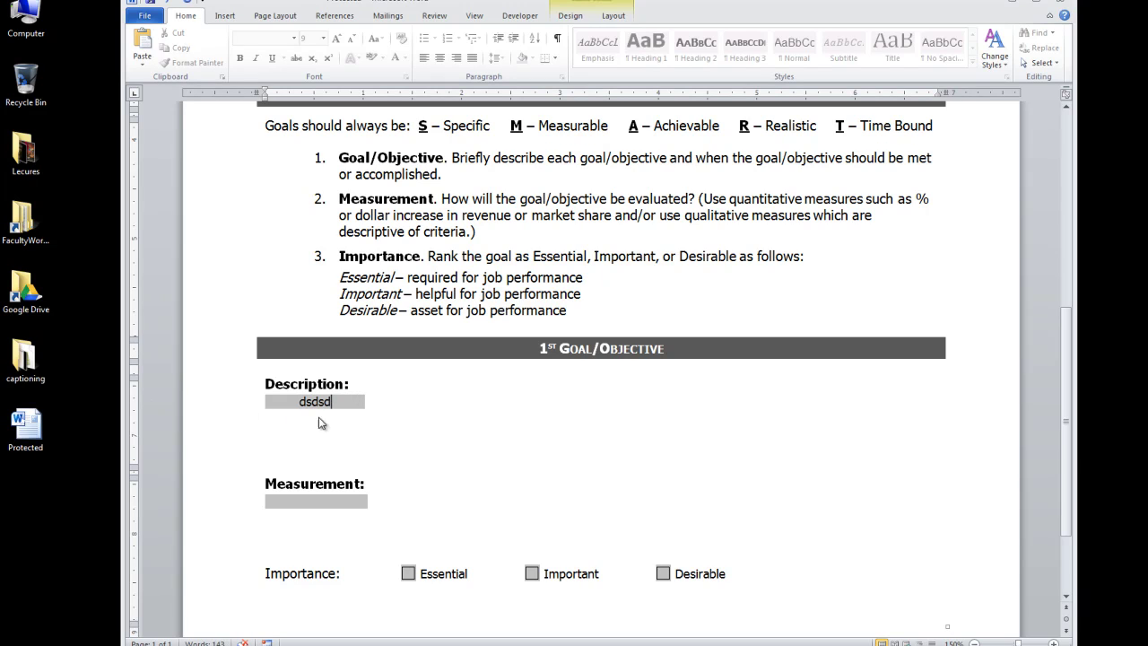
type("sdsds")
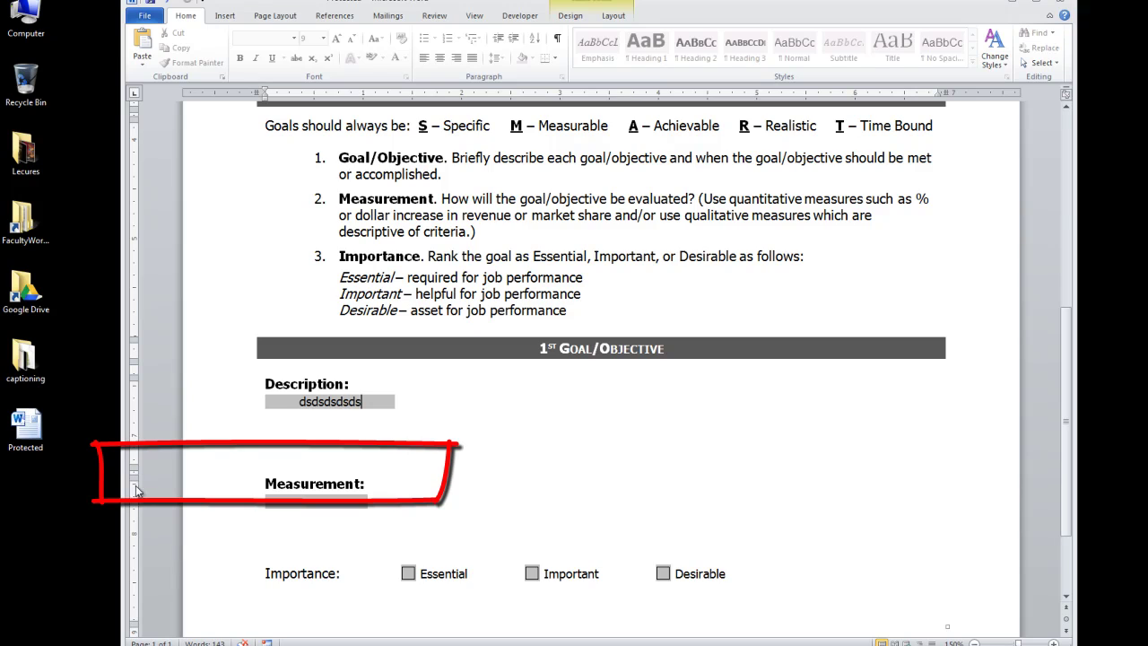
double_click(359, 401)
key("Delete")
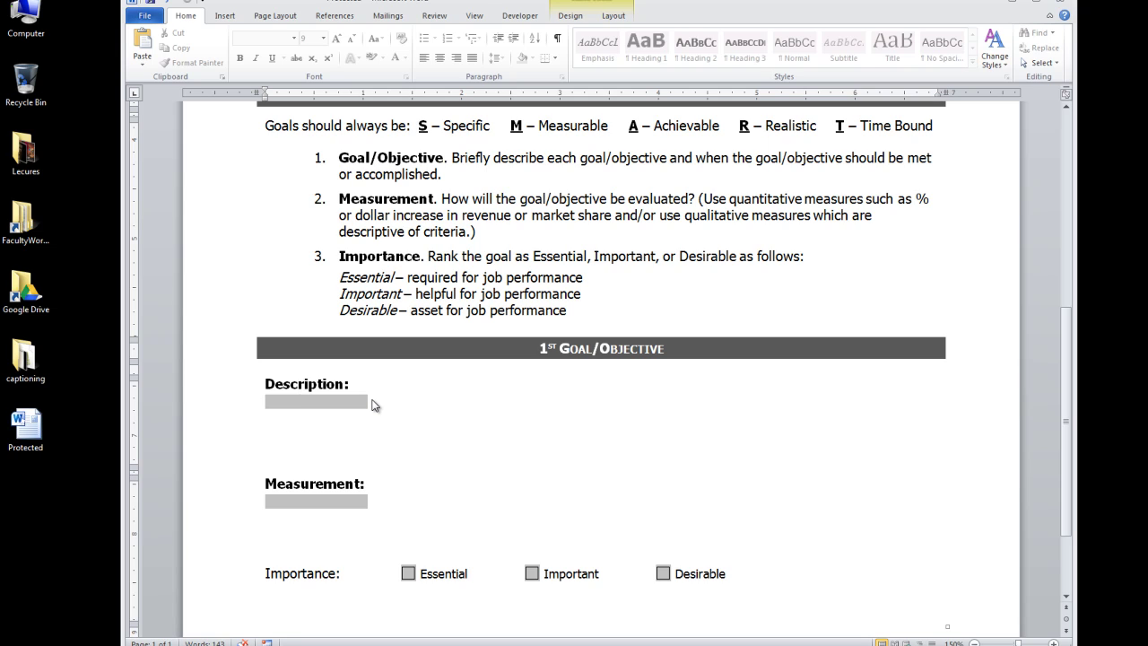
Step: Try to stop the form's protection in Restrict Editing, then cancel the password prompt
left_click_drag(1069, 353, 1053, 166)
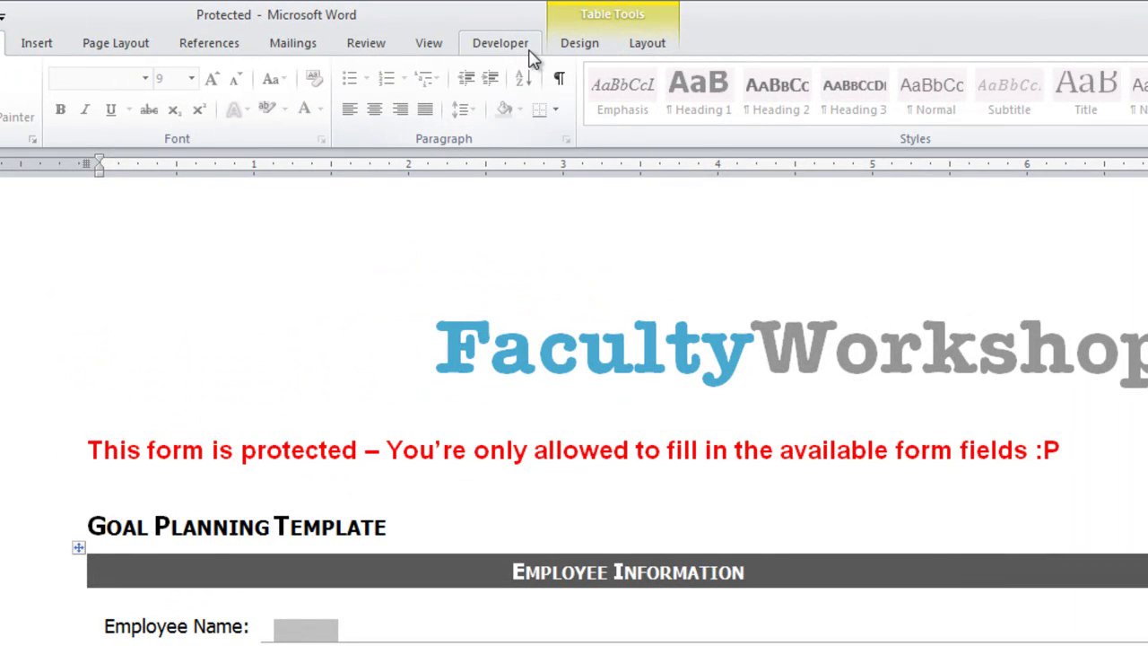
left_click(503, 44)
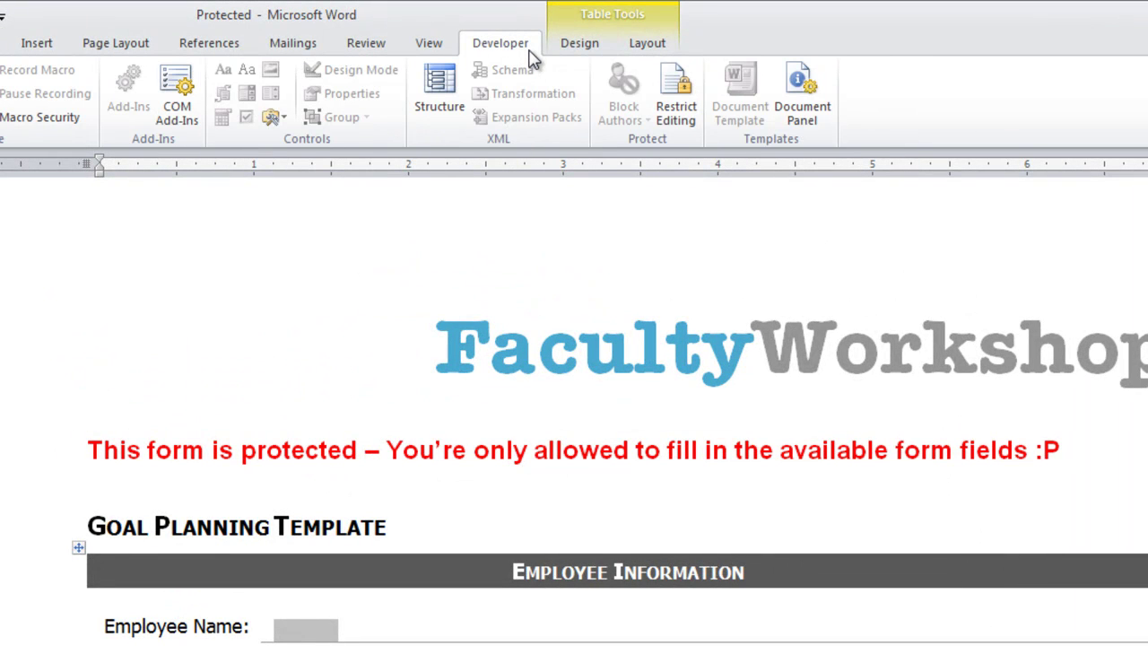
left_click(674, 95)
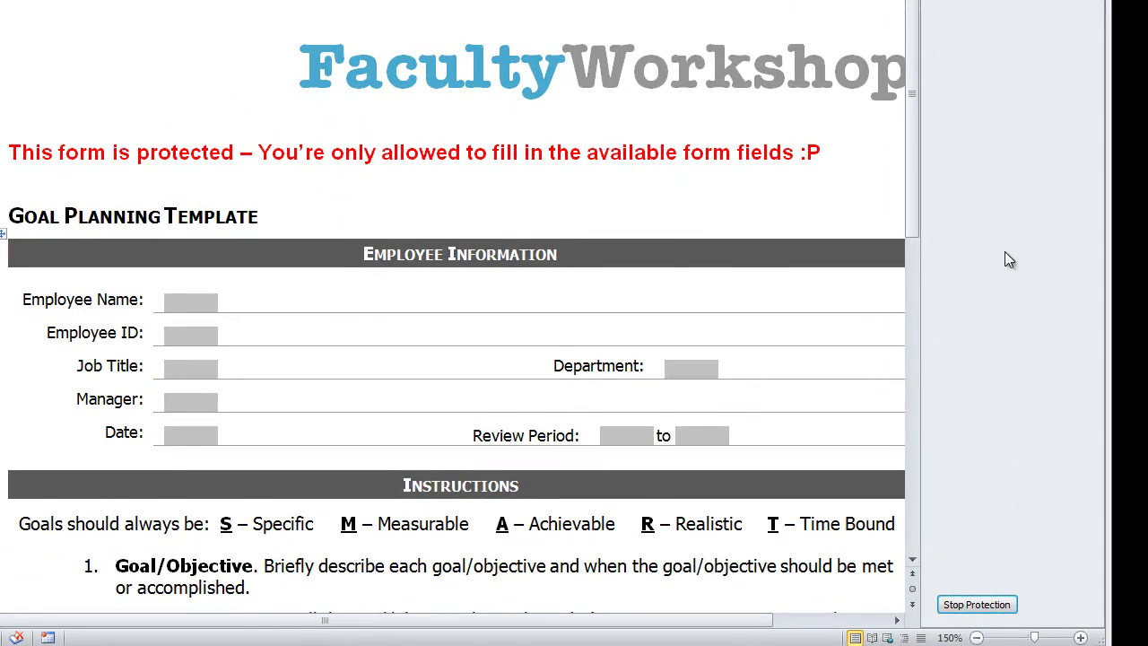
left_click(1013, 608)
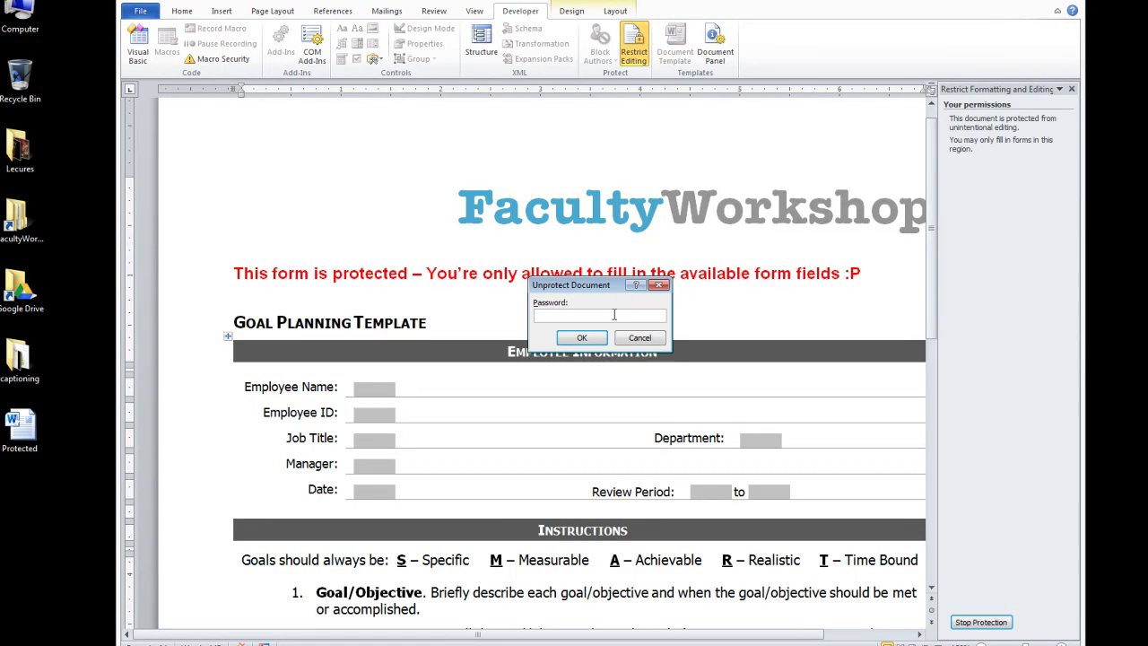
left_click(640, 338)
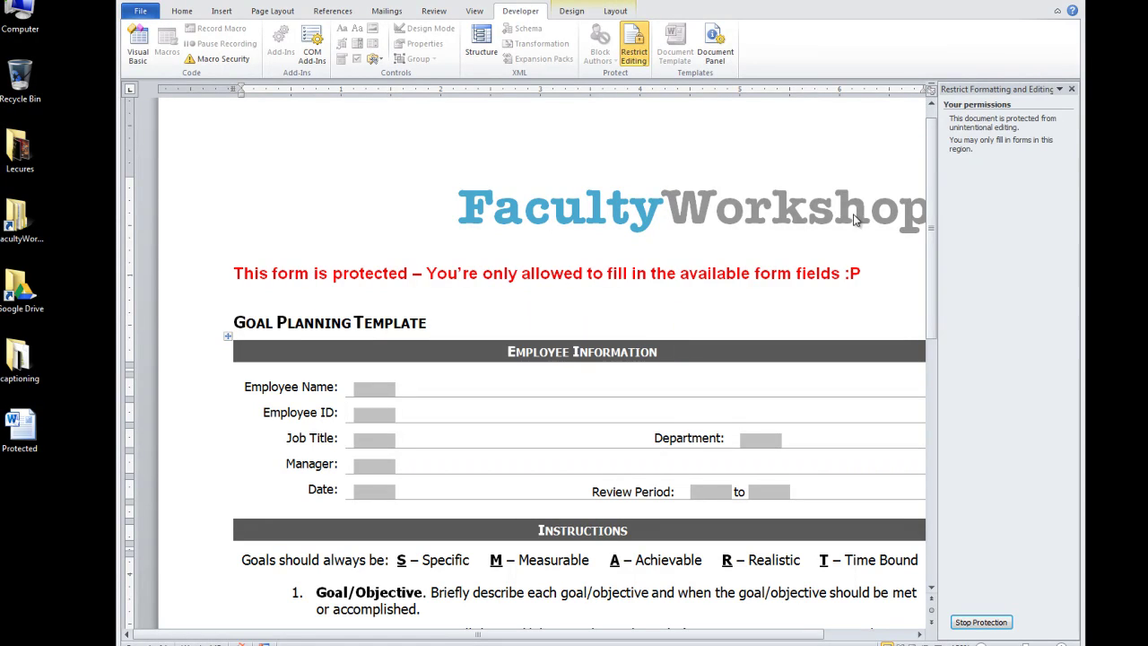
left_click(1073, 89)
Step: Save a copy as Rich Text Format named 'Protectedrtf'
left_click(140, 11)
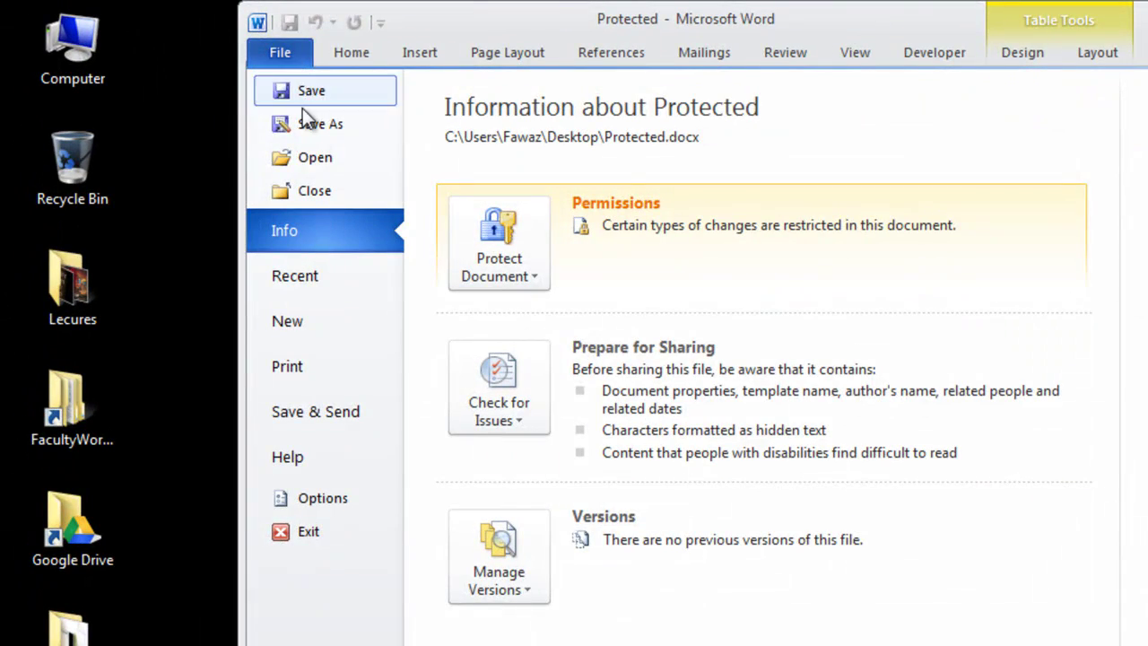
left_click(302, 120)
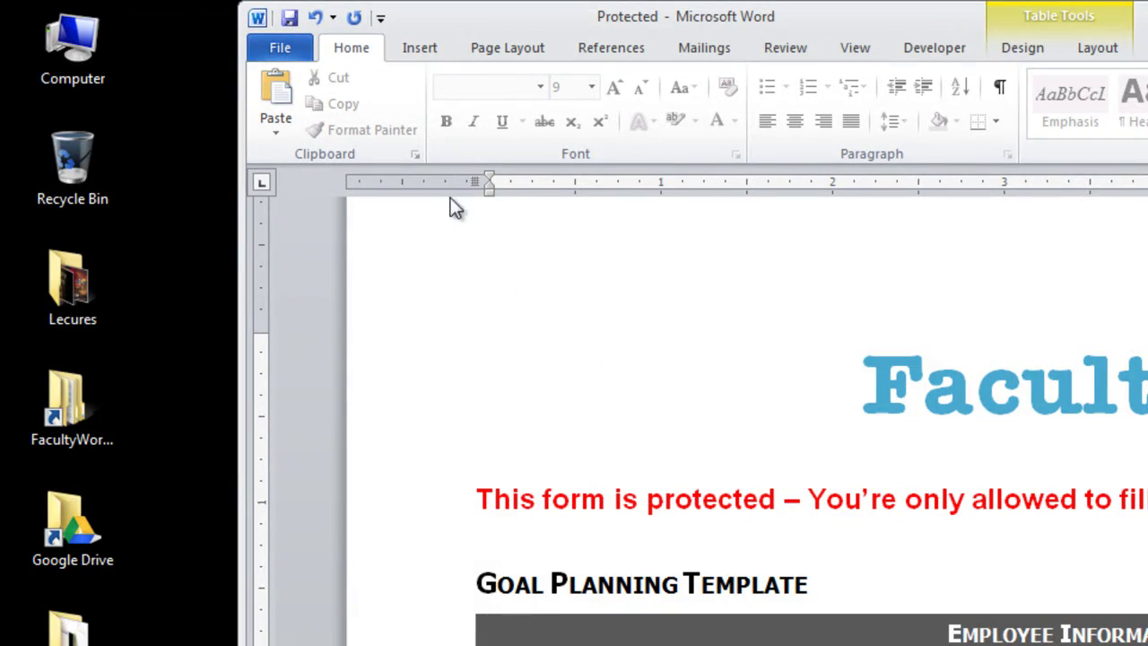
left_click(287, 49)
left_click(318, 123)
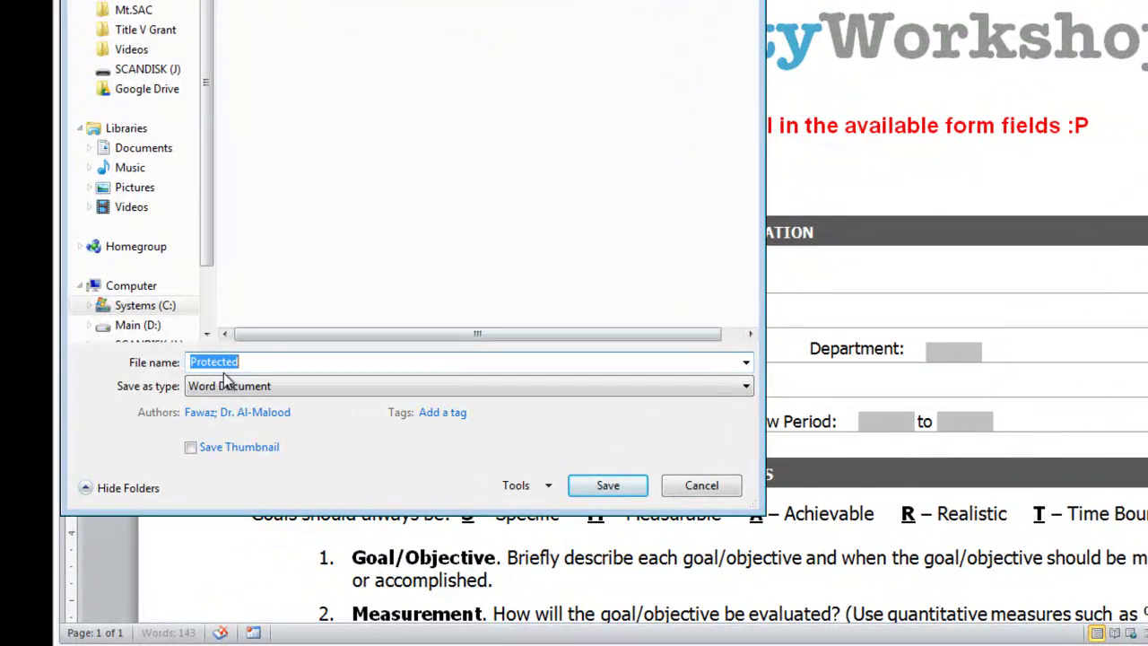
left_click(251, 377)
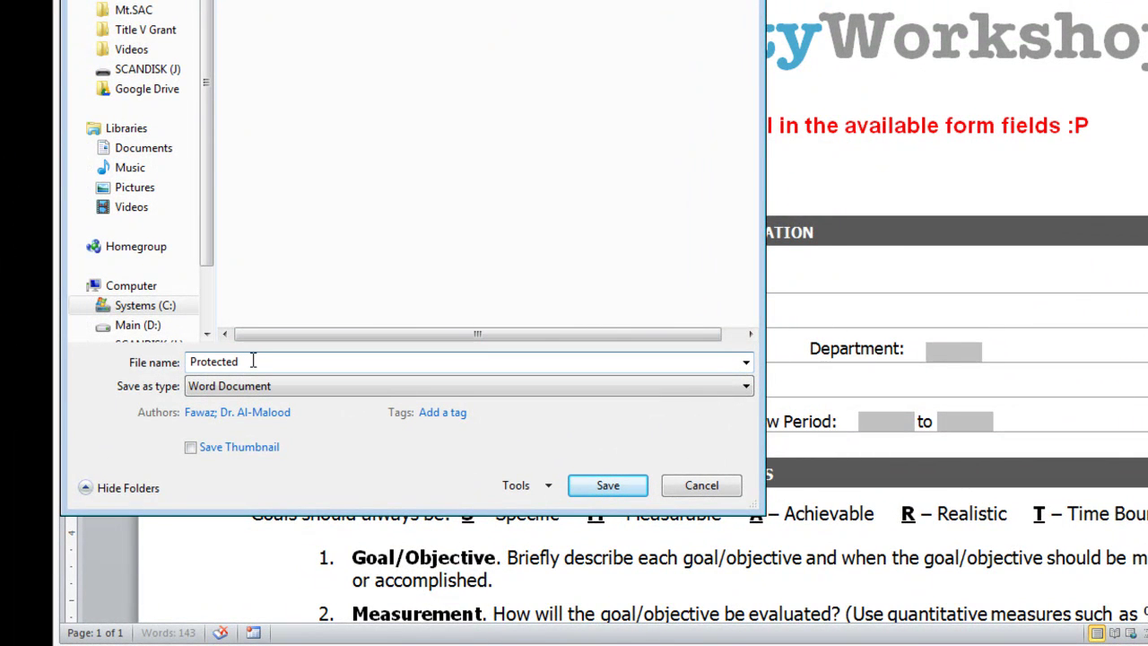
type("rtf")
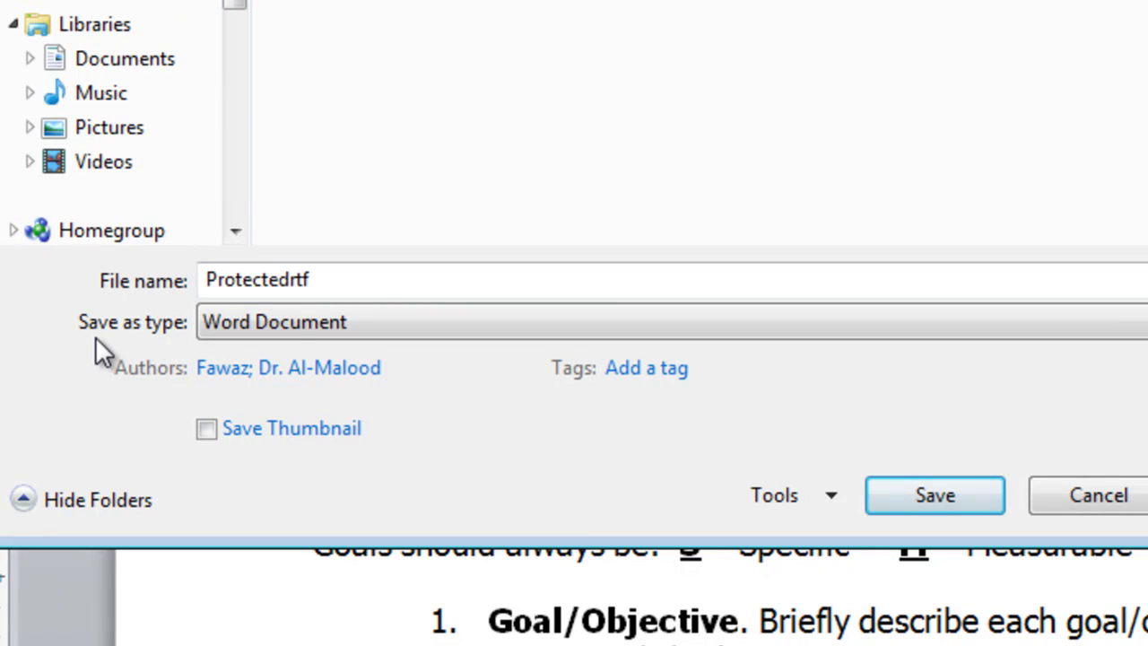
left_click(301, 325)
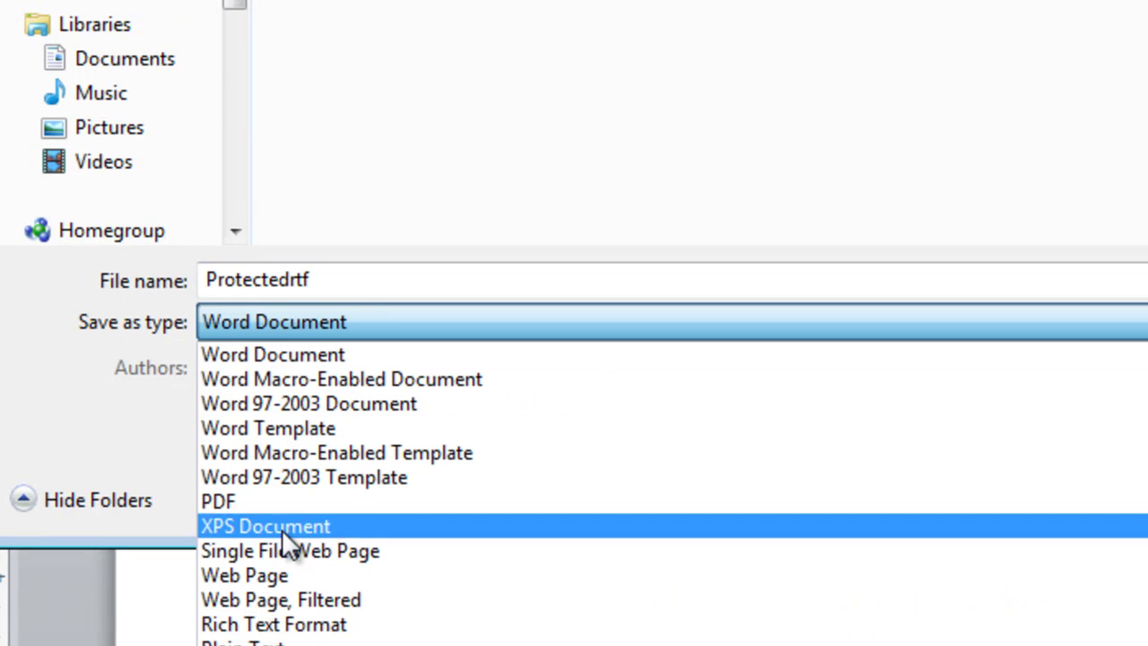
left_click(296, 625)
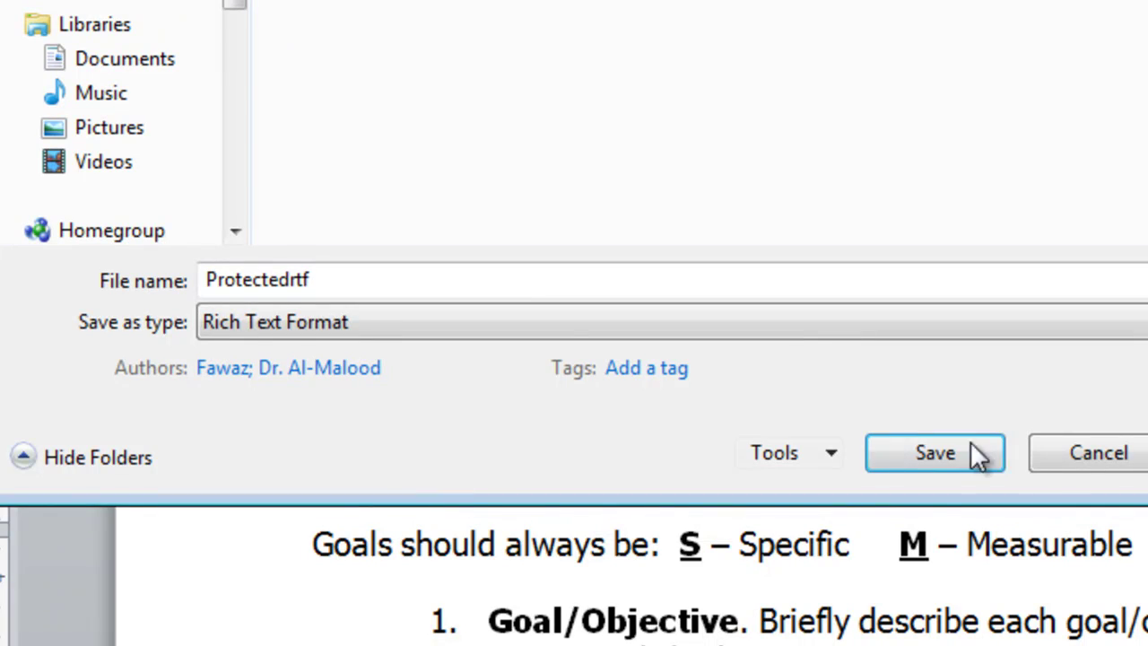
left_click(937, 456)
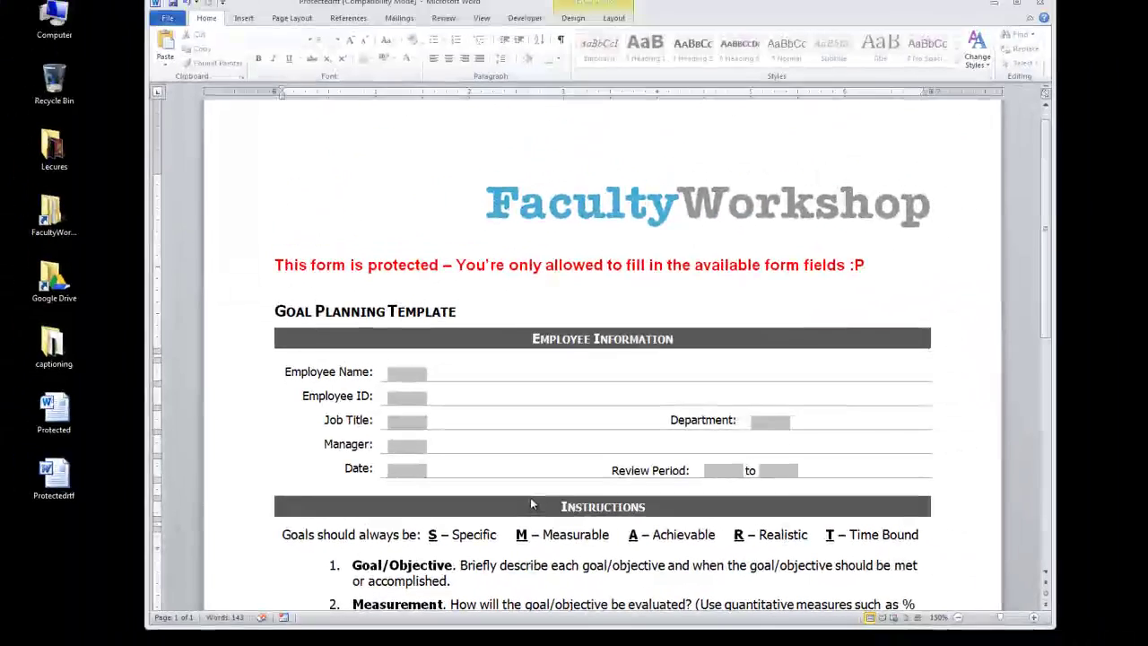
Step: Close Word and move the original Protected document to the Recycle Bin
left_click(1031, 11)
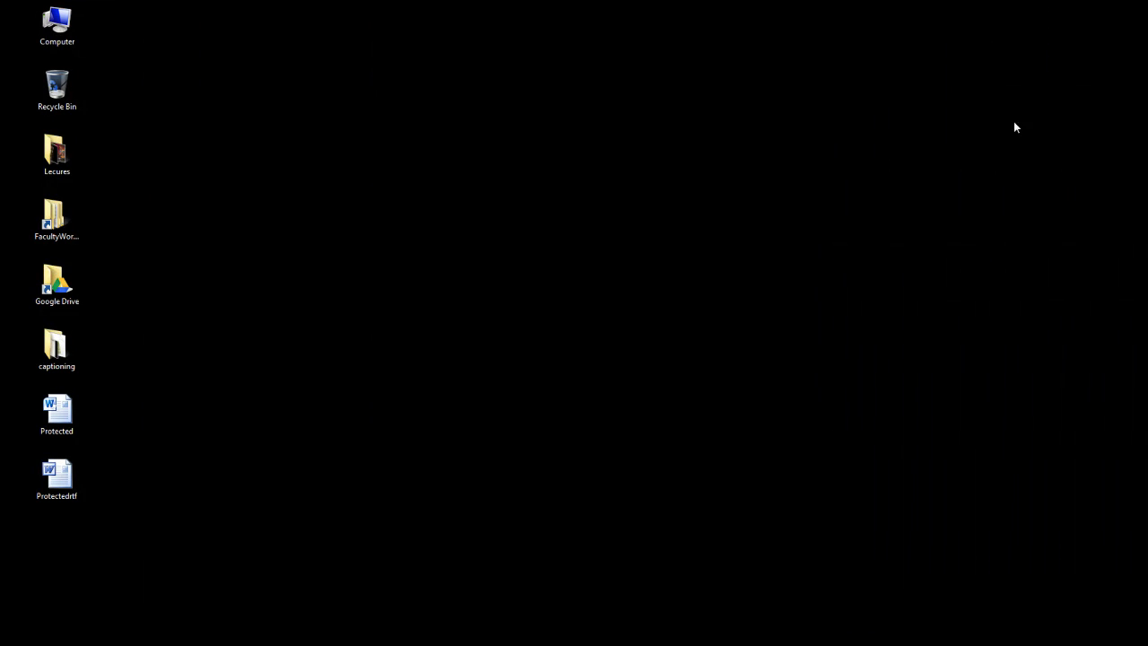
left_click(69, 412)
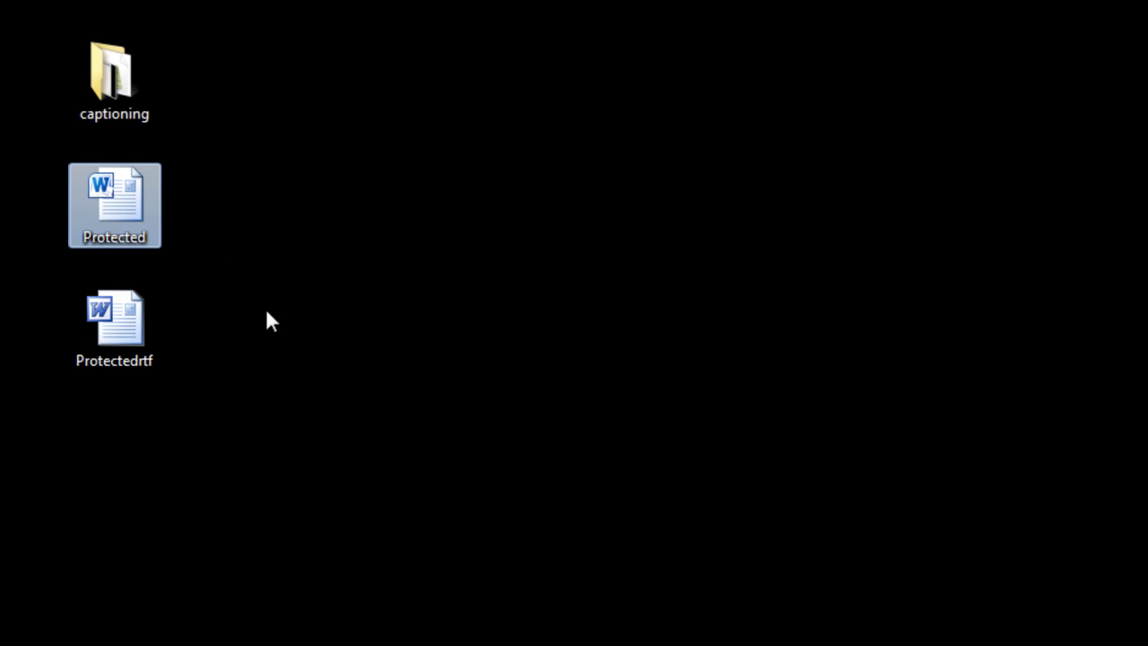
left_click(133, 324)
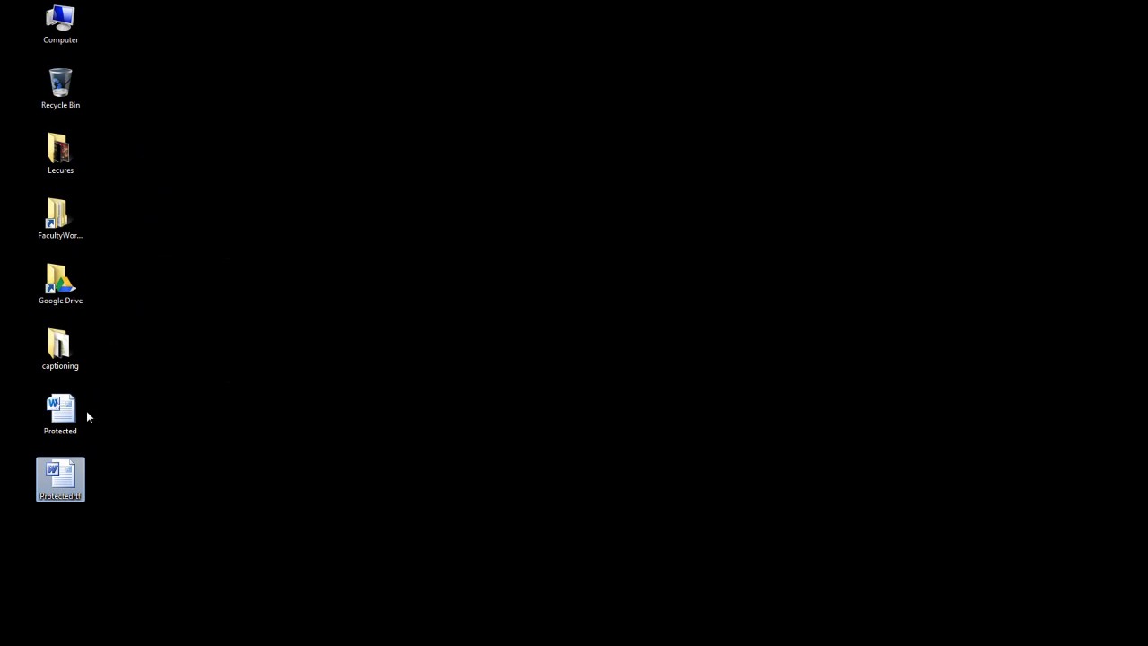
left_click_drag(68, 414, 69, 94)
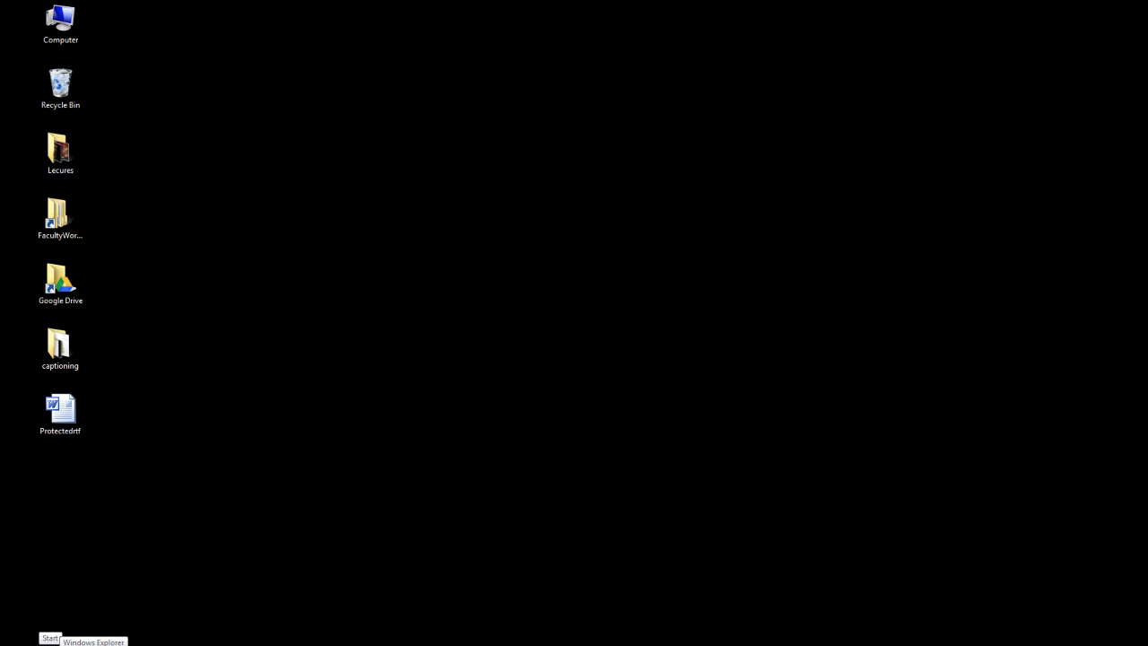
Step: Show Protectedrtf as raw code in a maximized Notepad with Edit > Find open
left_click(23, 633)
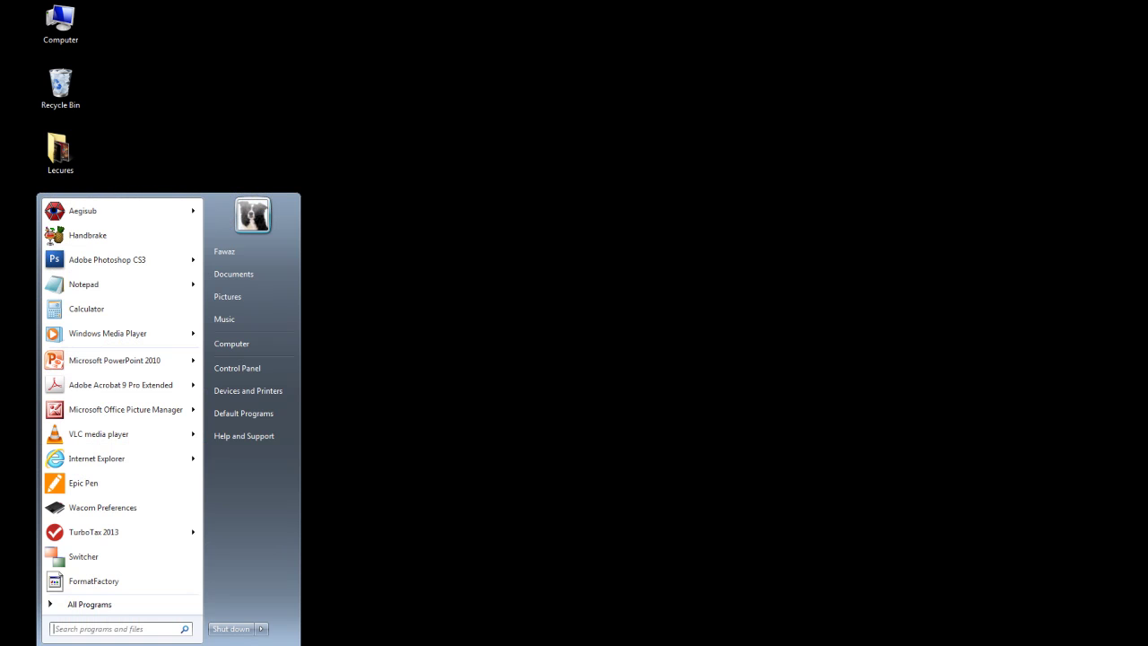
left_click(71, 284)
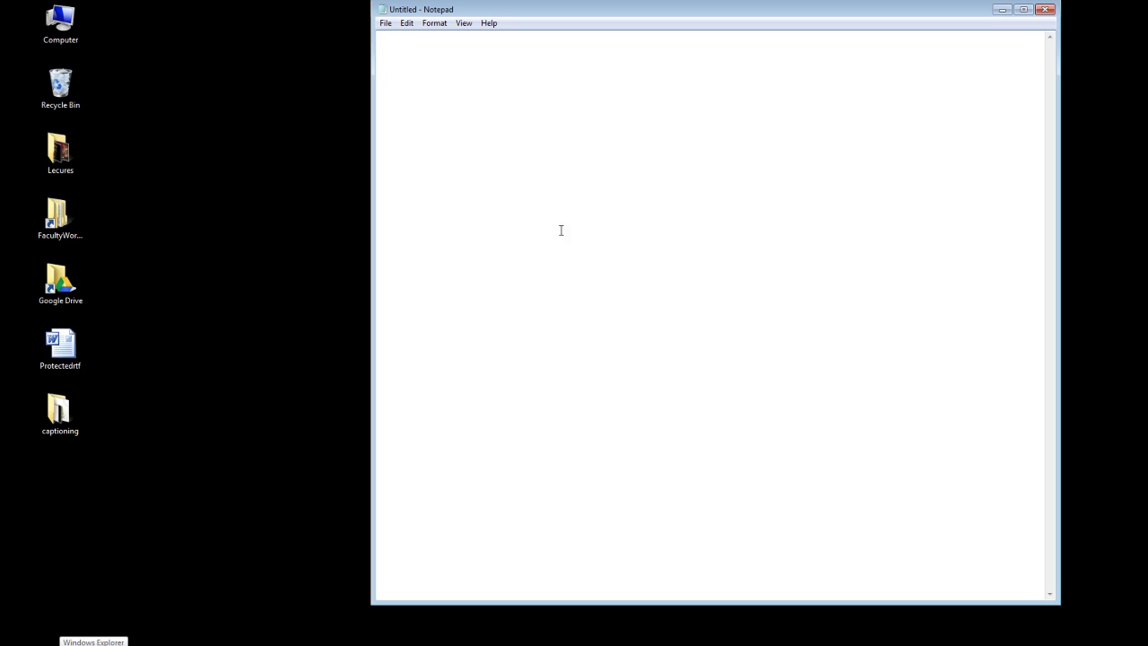
left_click_drag(45, 336, 632, 243)
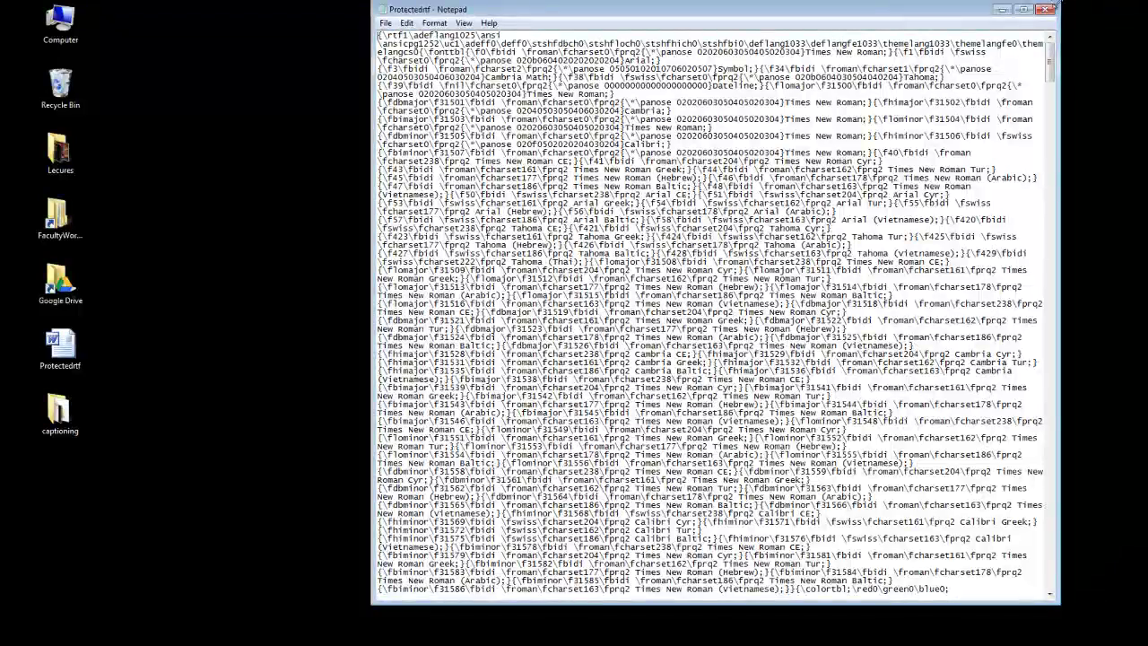
left_click(1023, 10)
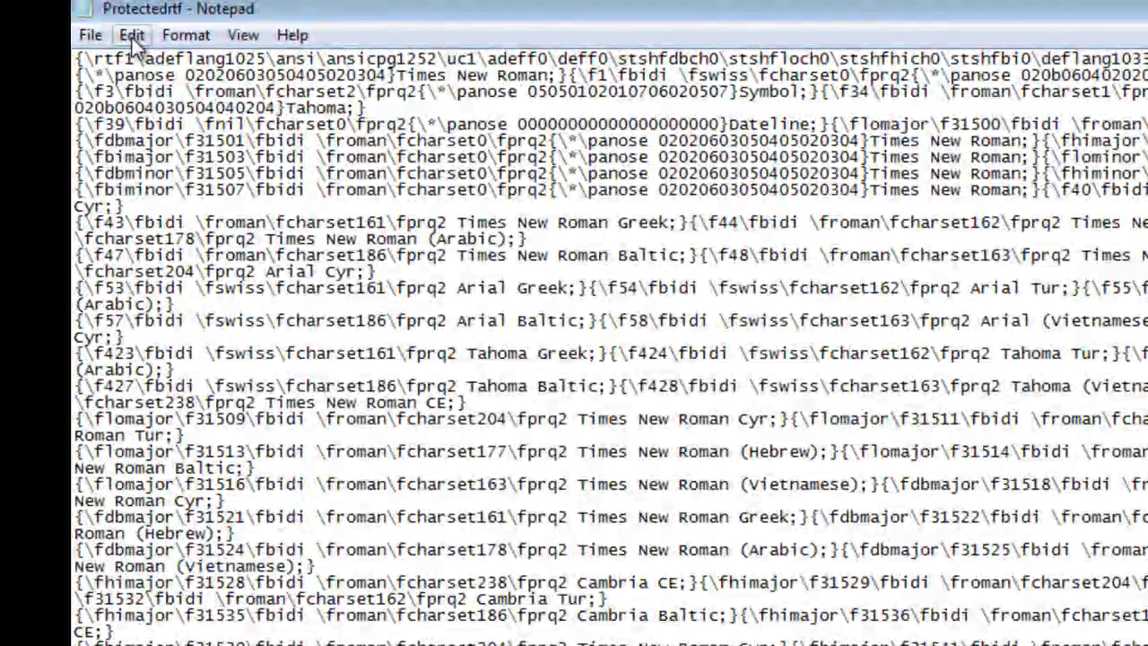
left_click(131, 37)
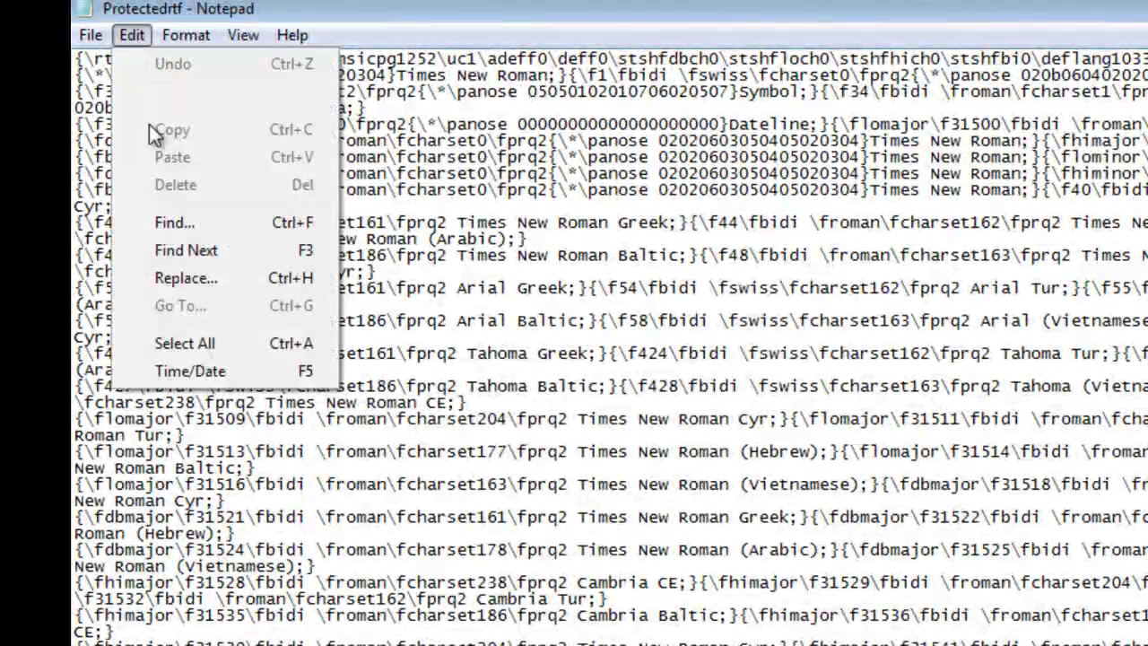
left_click(185, 225)
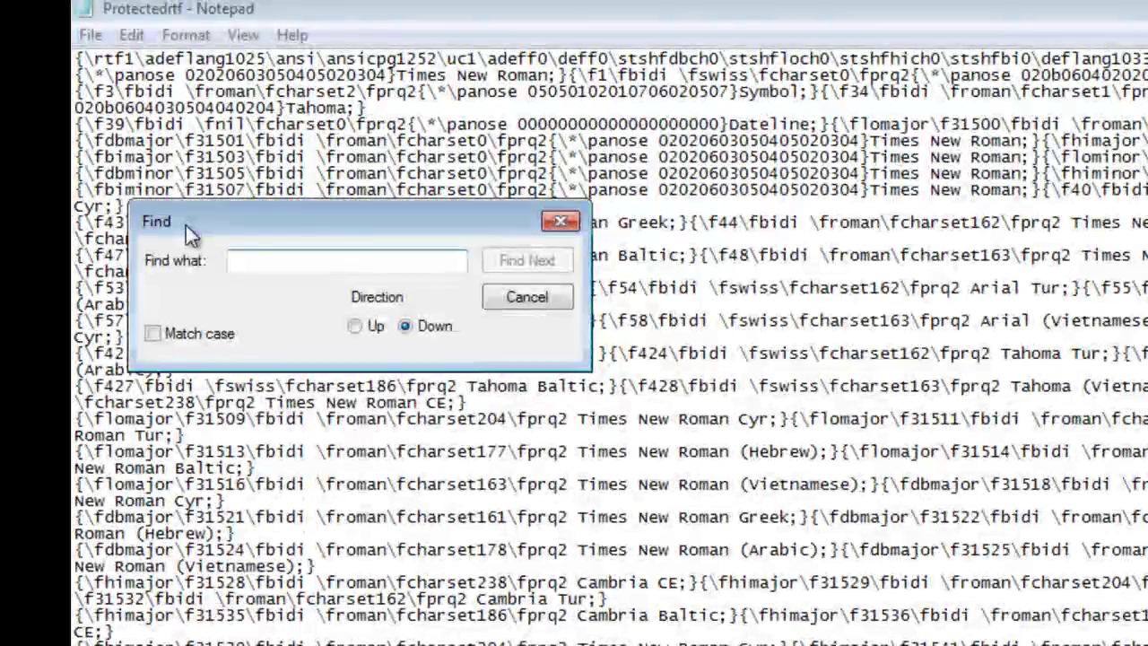
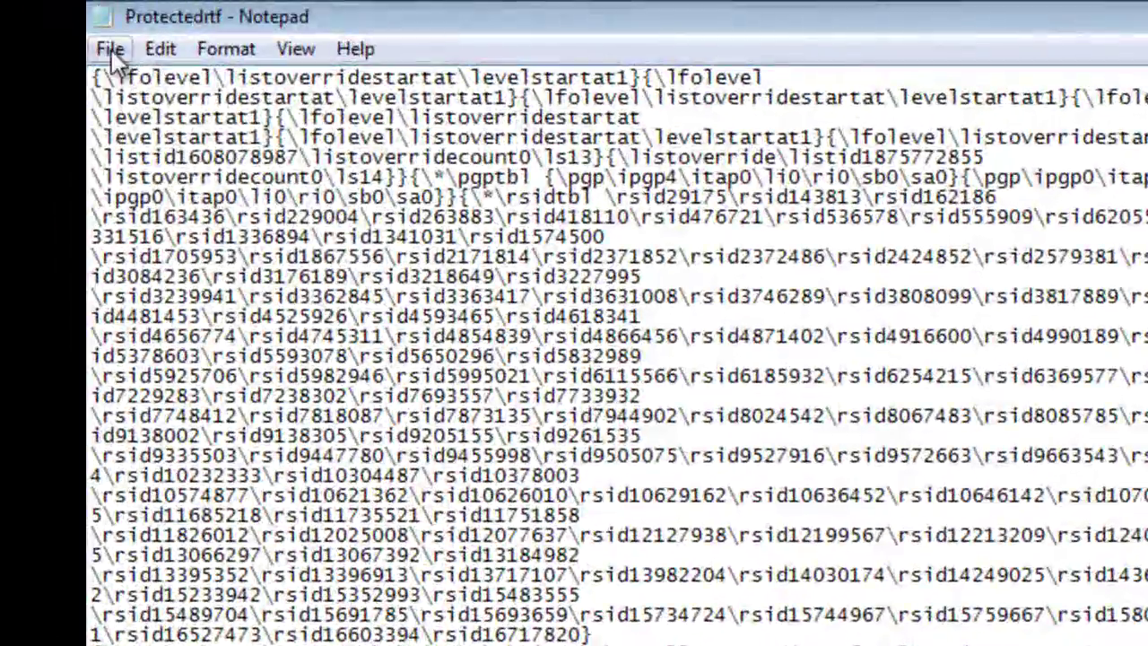
Step: Save the Protectedrtf RTF code in Notepad, close Notepad, and open Protectedrtf in Word
left_click(104, 45)
left_click(166, 150)
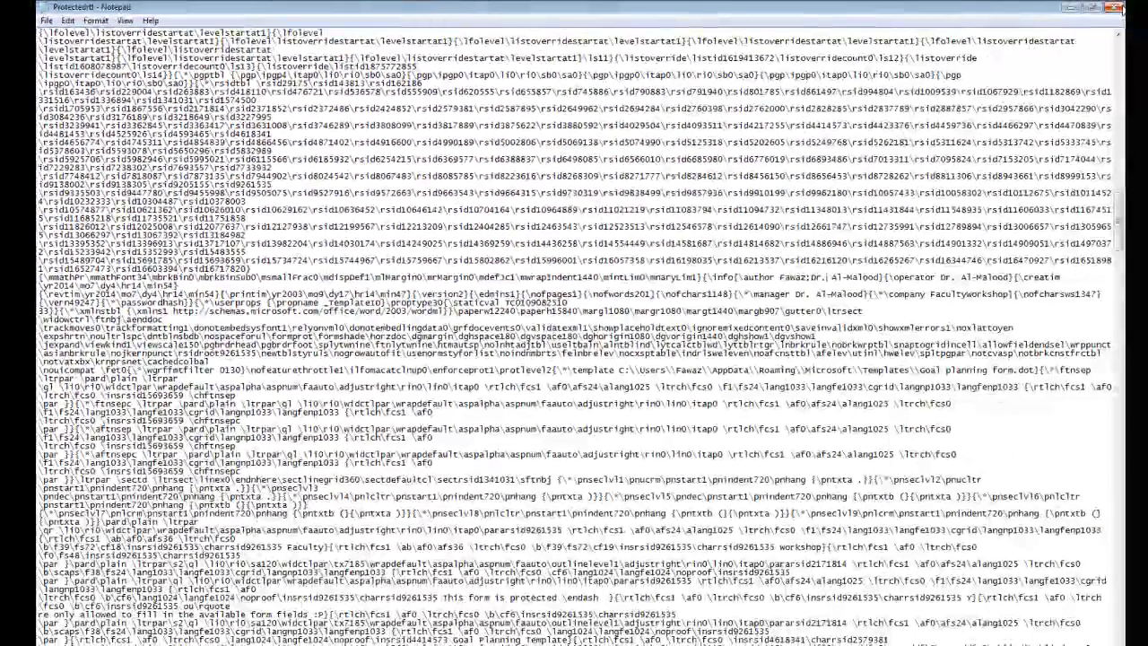
left_click(1123, 11)
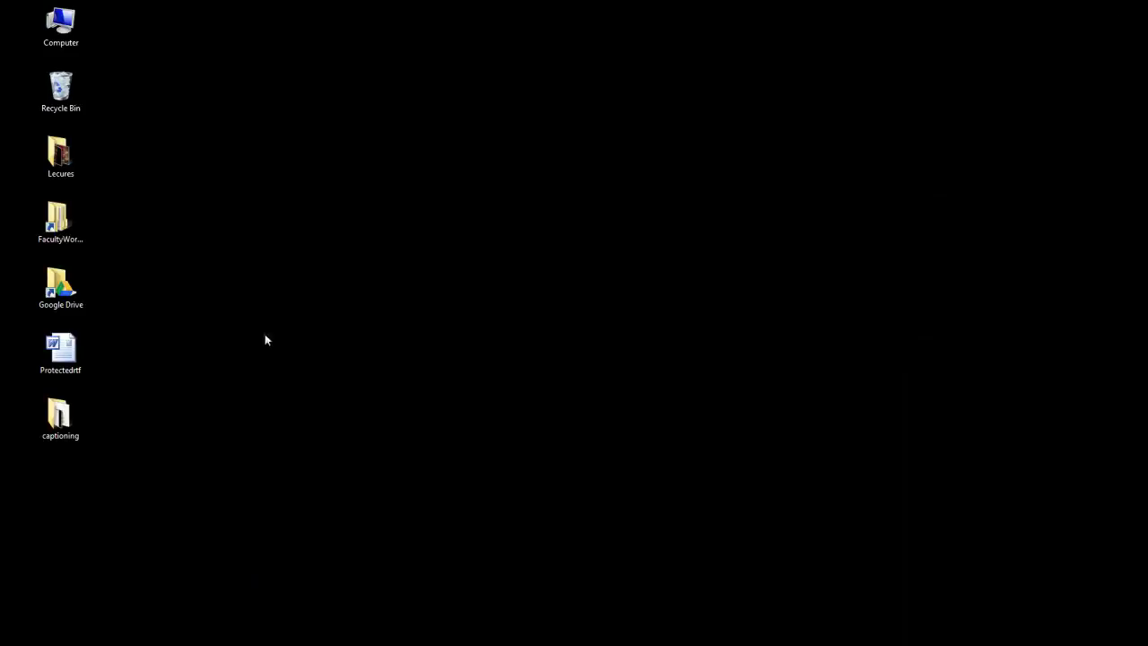
double_click(70, 353)
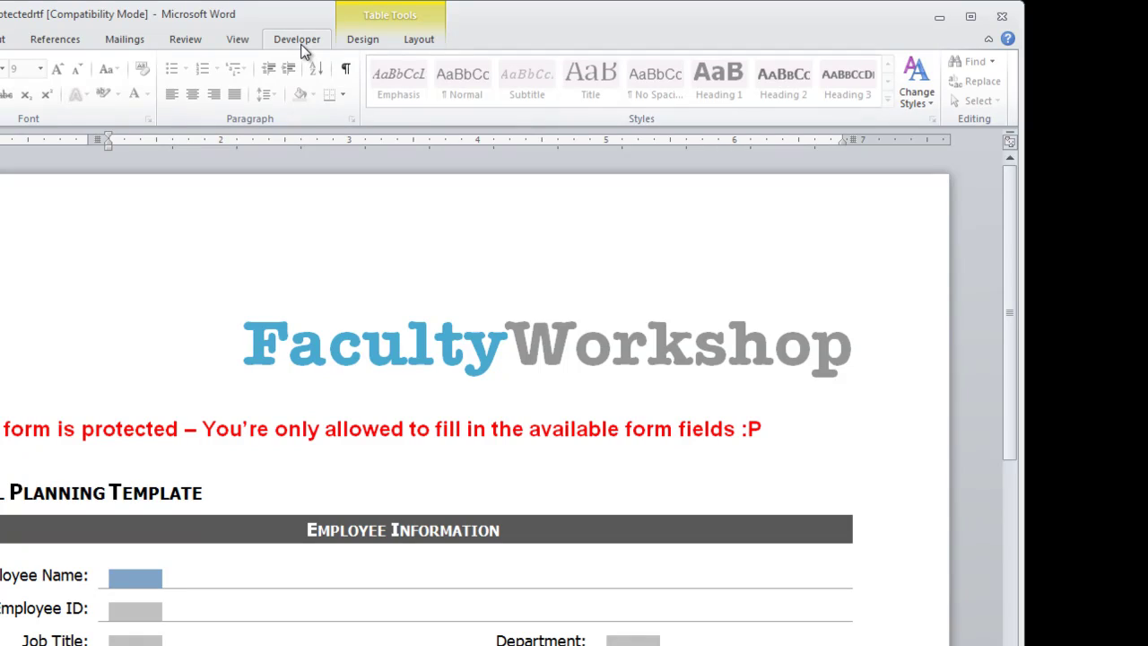
Step: Stop protection on Protectedrtf and uncheck 'Allow only this type of editing' in Restrict Editing
left_click(297, 39)
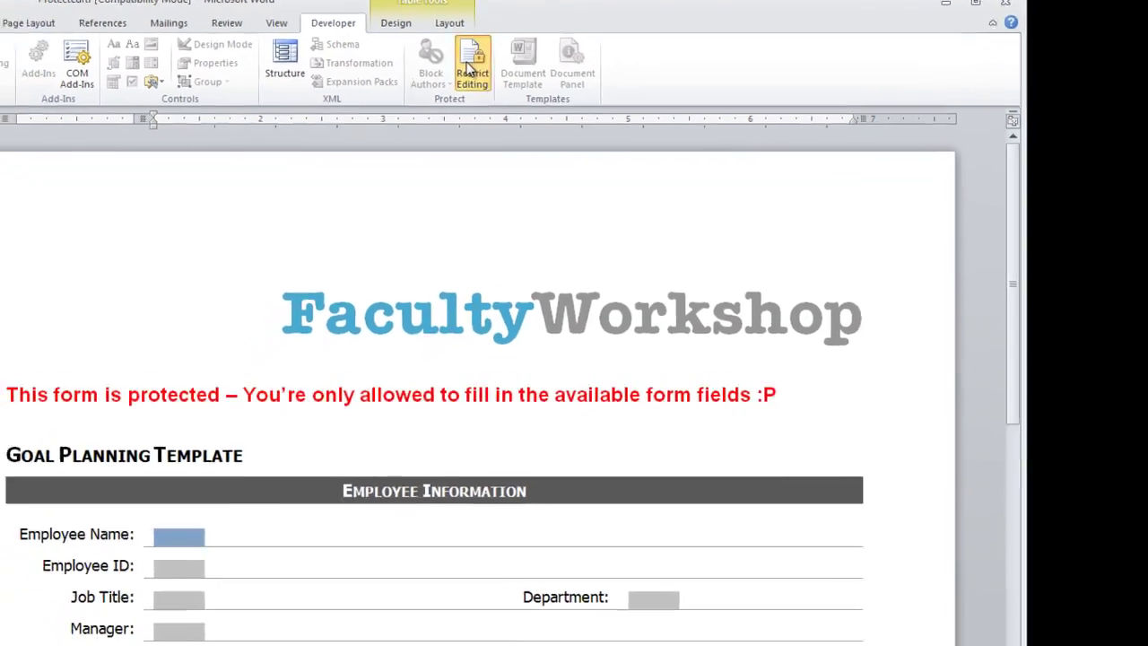
left_click(465, 94)
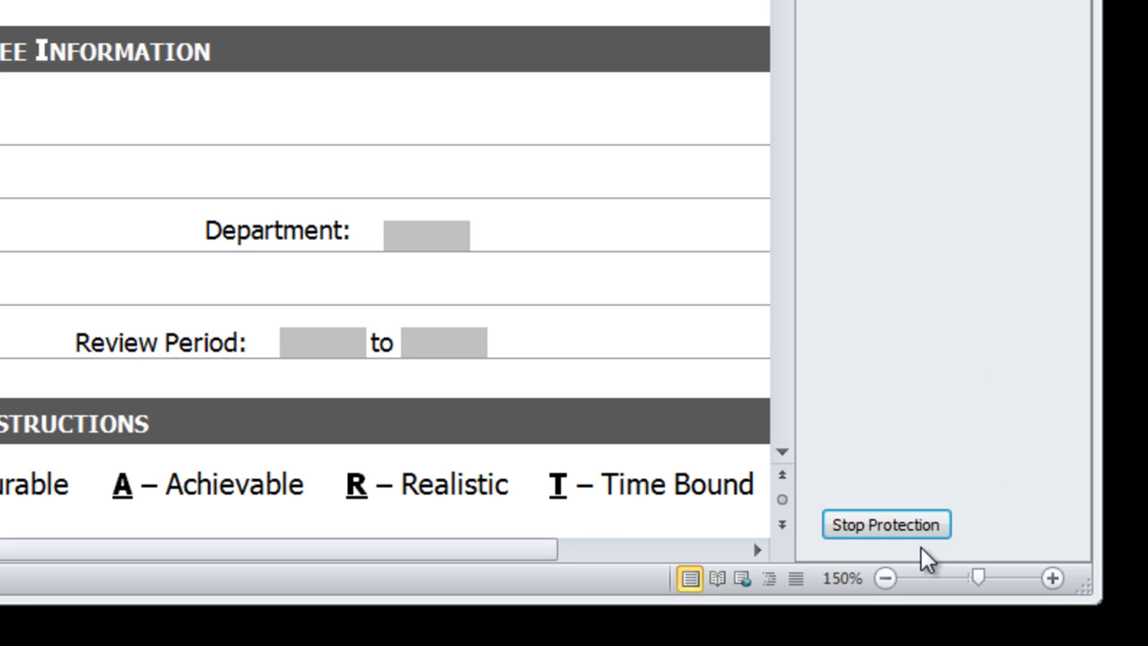
left_click(885, 531)
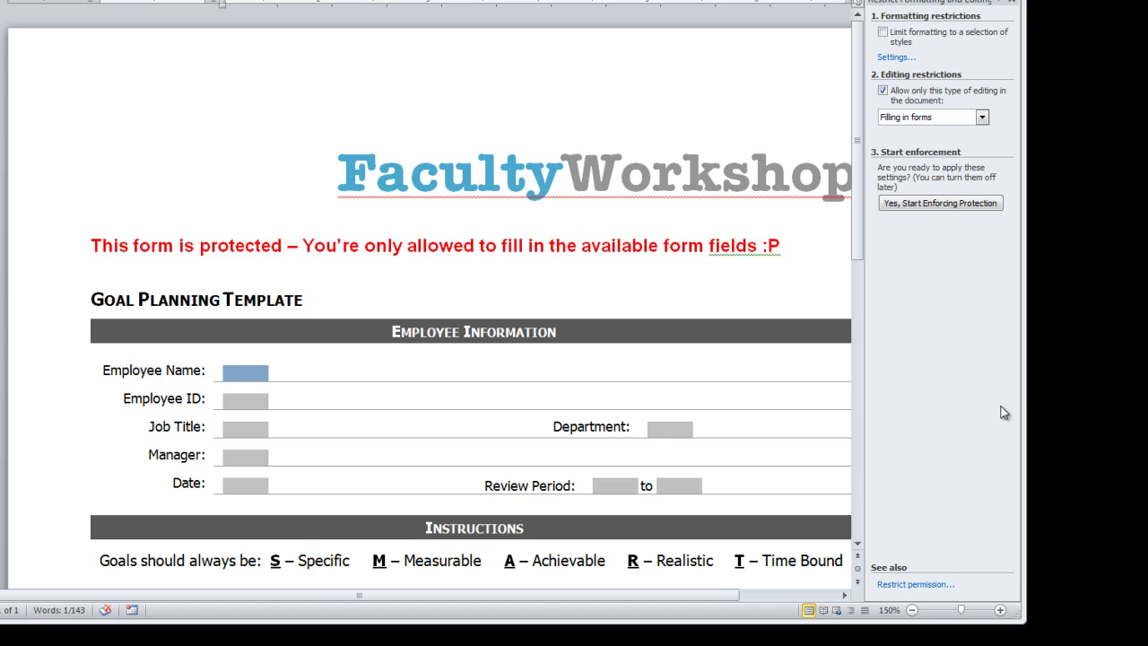
left_click(882, 90)
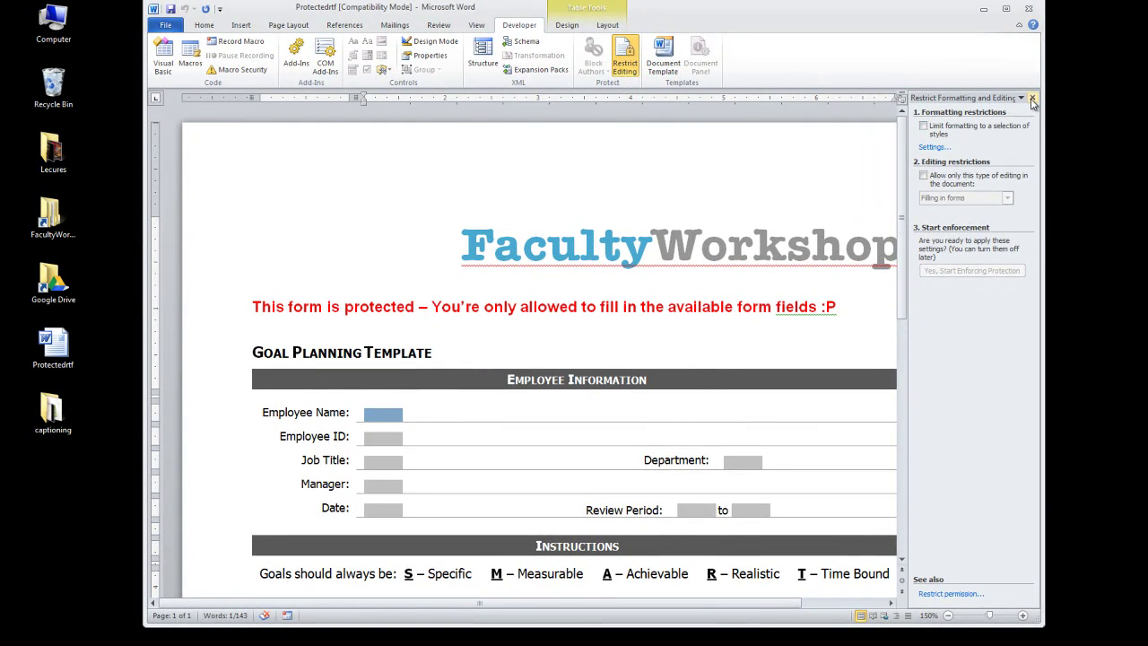
left_click(1032, 98)
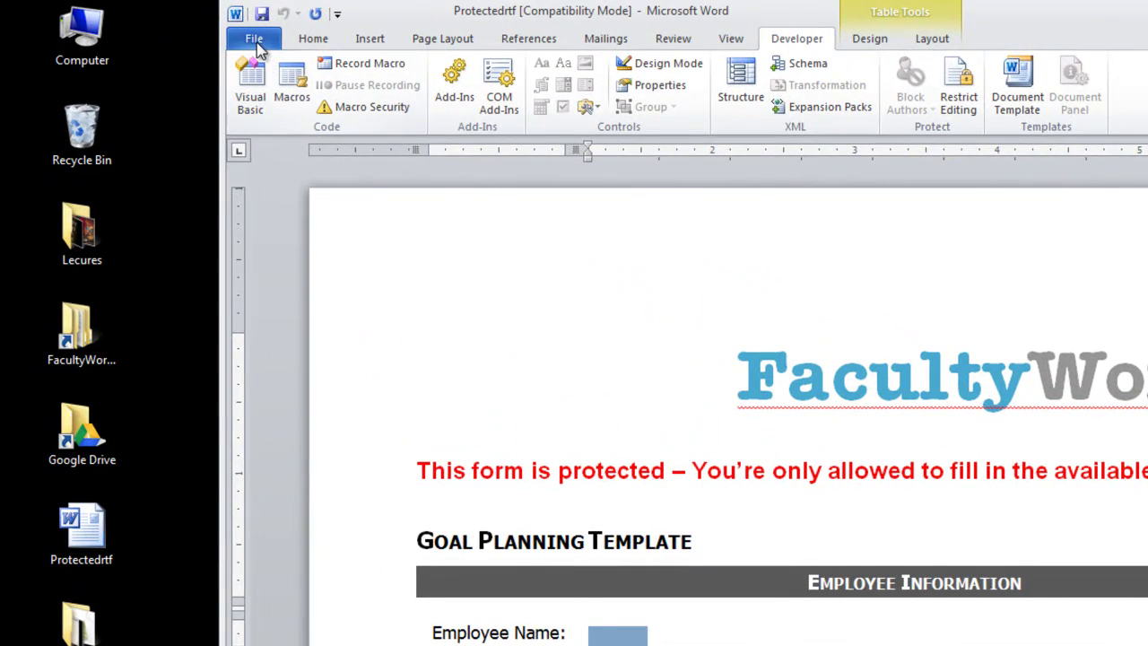
Step: Save the unlocked form to the Desktop as a Word Document named 'Unprotected'
left_click(256, 41)
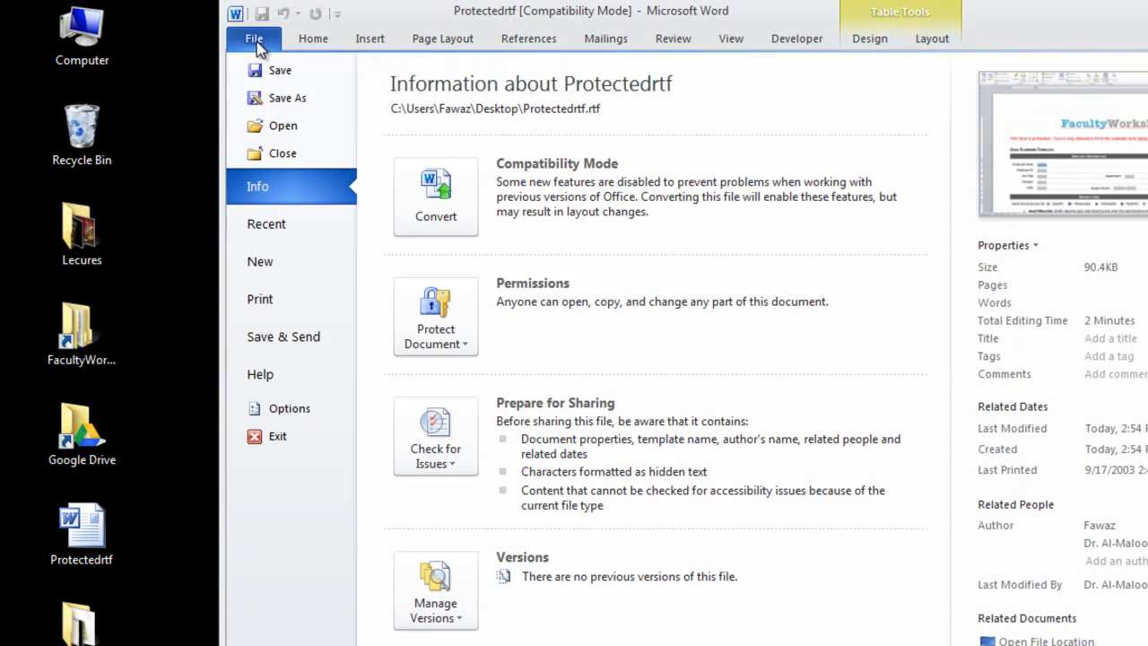
left_click(274, 95)
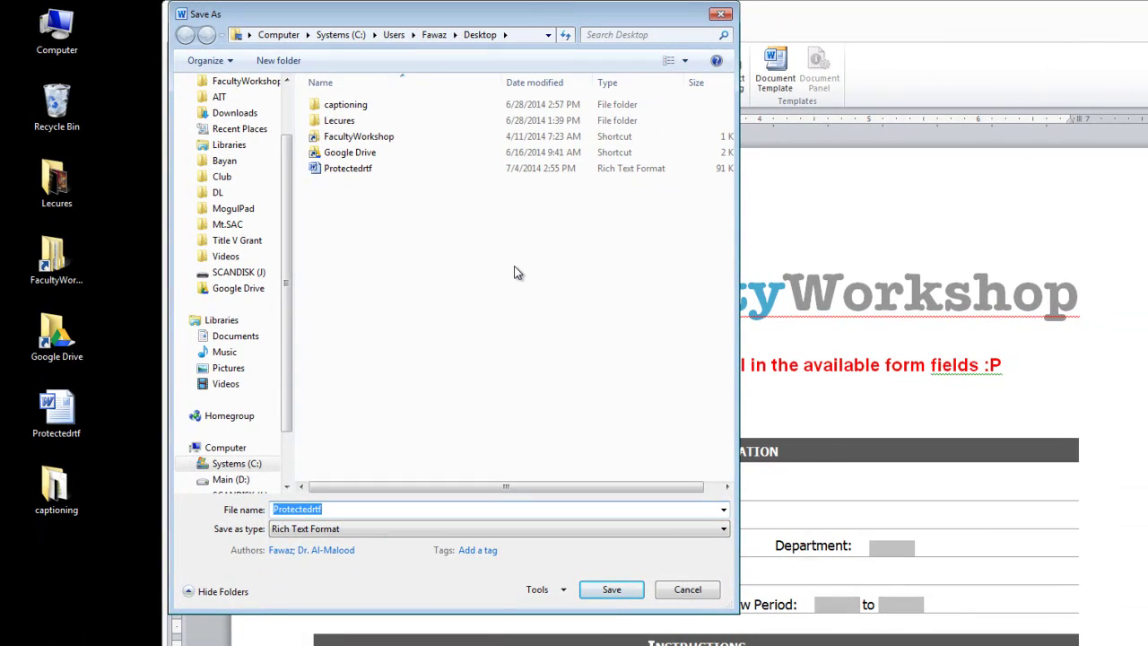
left_click(349, 508)
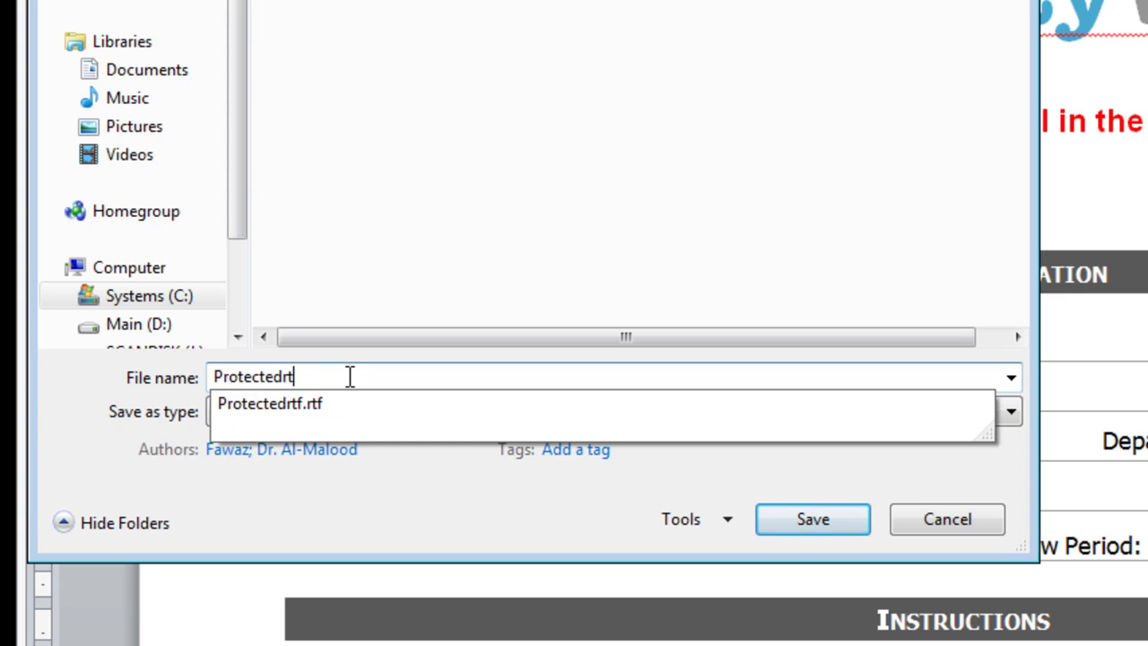
key("ctrl+a")
type("Unprotecte")
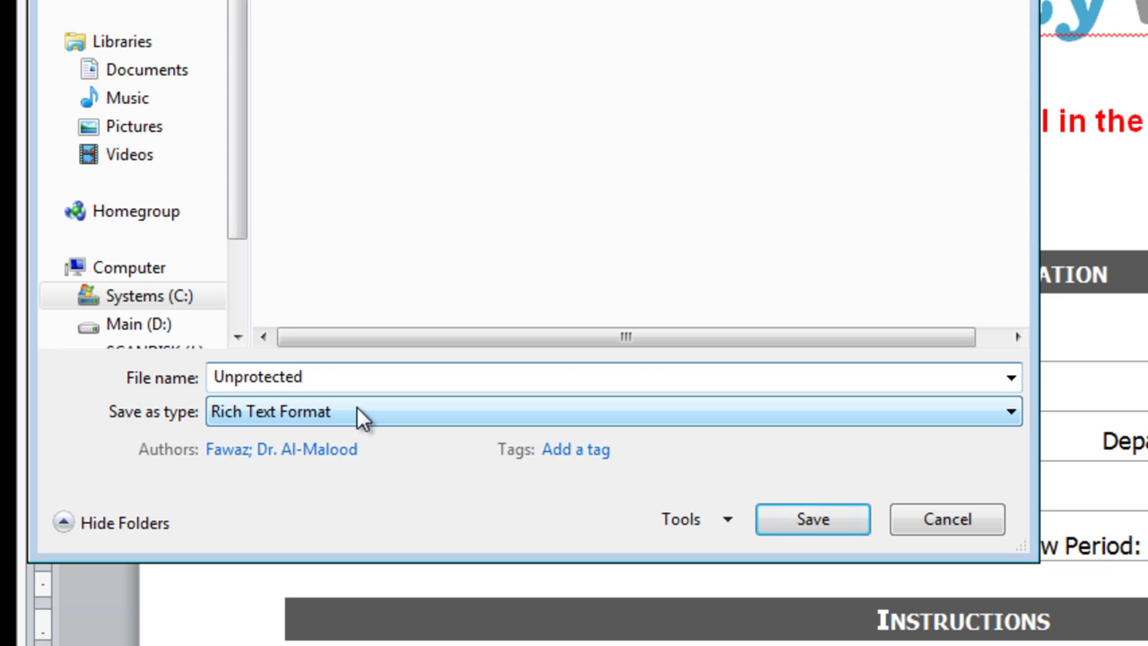
left_click(350, 412)
left_click(346, 438)
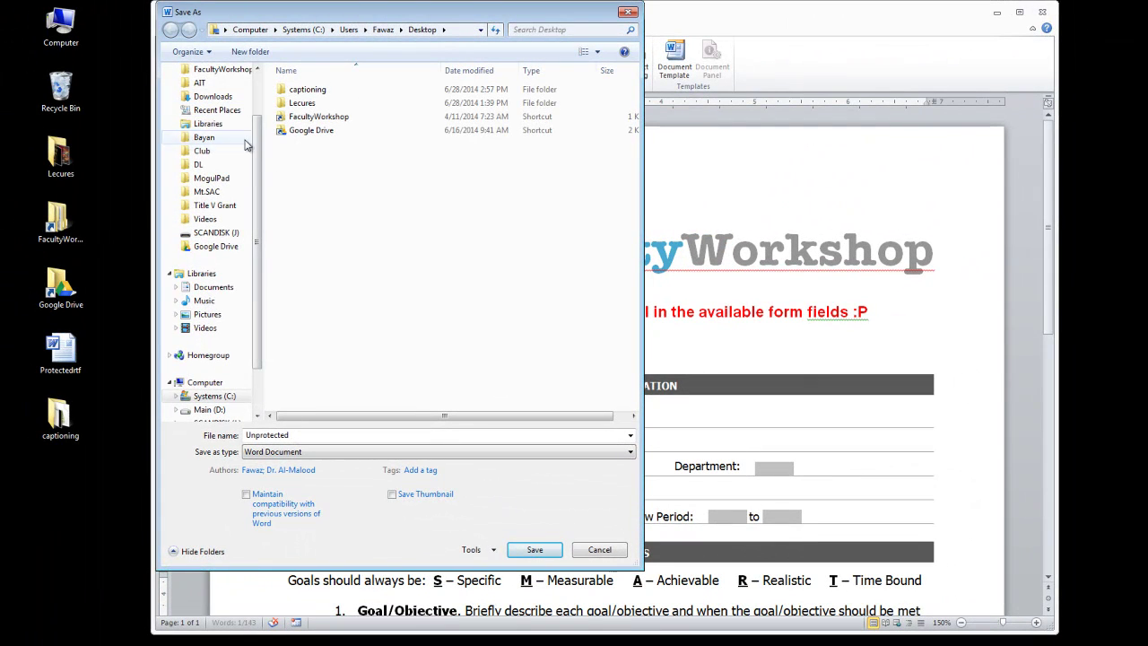
scroll(248, 145, "up", 5)
left_click(216, 116)
left_click(535, 549)
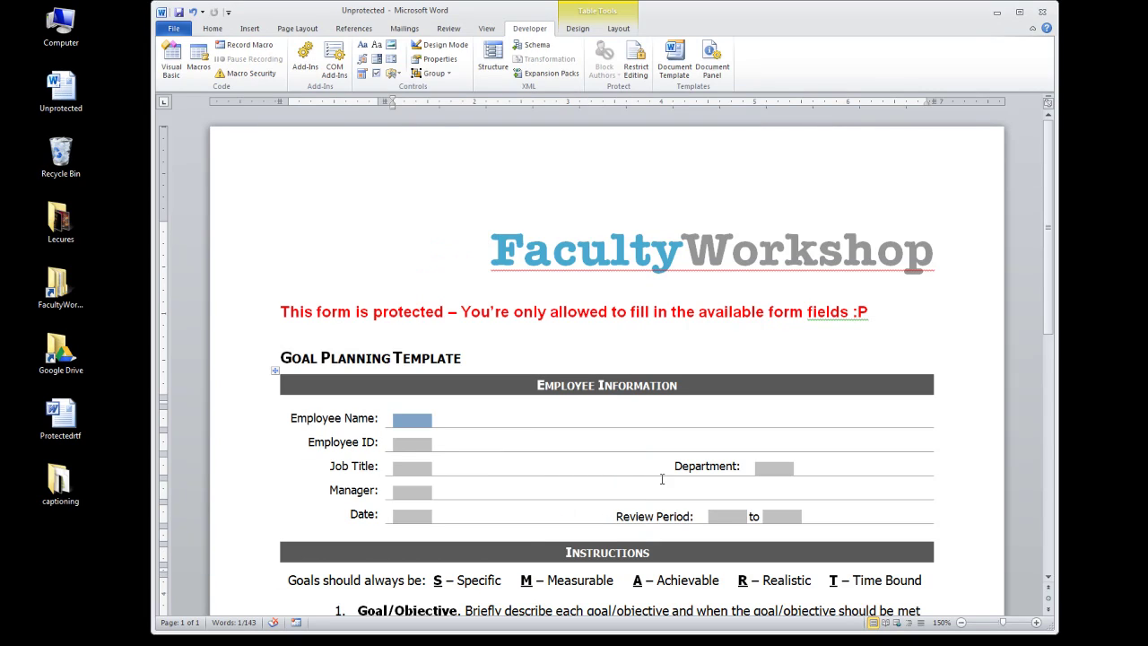
Step: Close Word and move the original Protectedrtf file into the Recycle Bin
left_click(1047, 12)
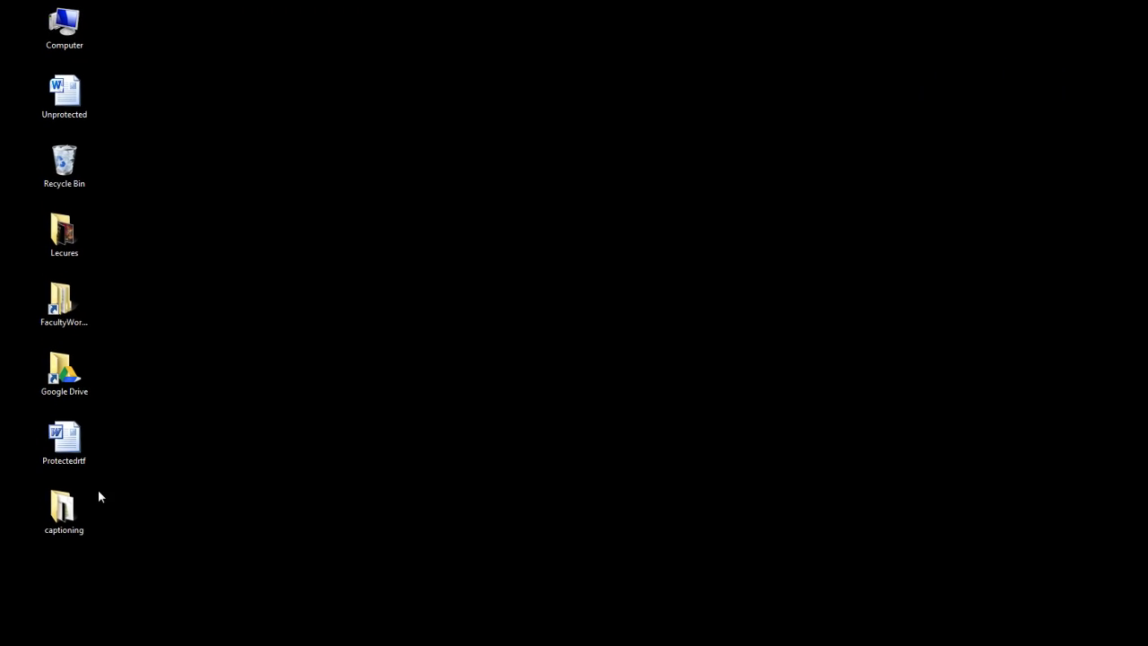
left_click_drag(61, 412, 103, 188)
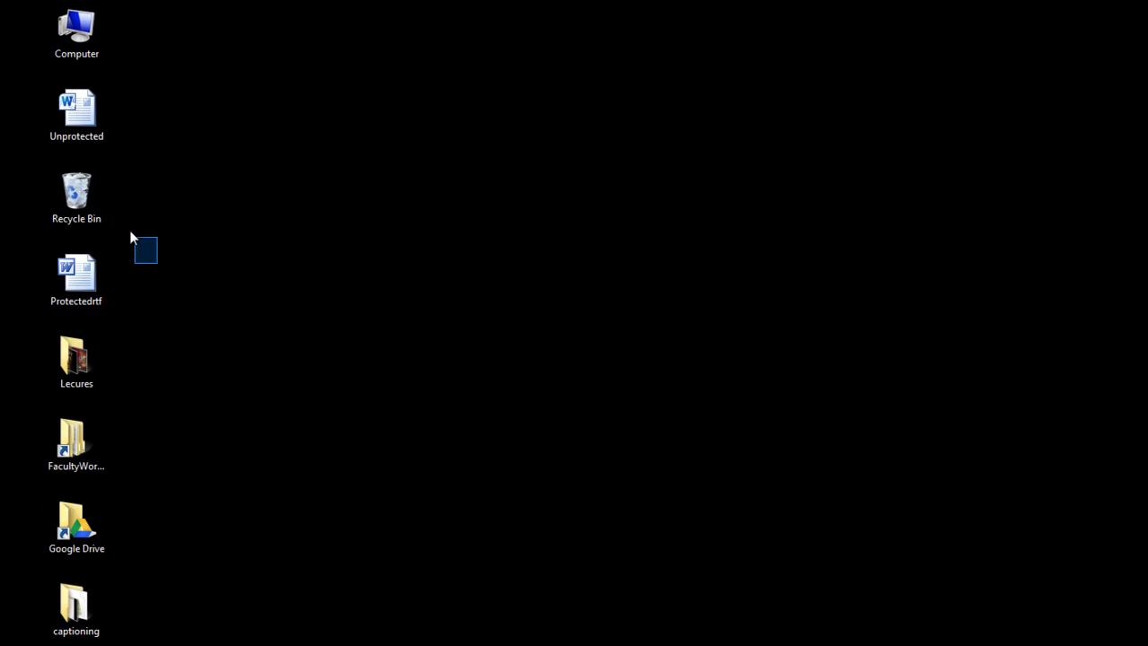
mouse_move(131, 237)
left_mouse_down()
mouse_move(82, 192)
mouse_move(115, 223)
left_mouse_up()
left_click(76, 273)
left_click_drag(77, 274, 75, 211)
Step: Reopen Unprotected maximized and delete the red 'This form is protected' notice line
double_click(76, 112)
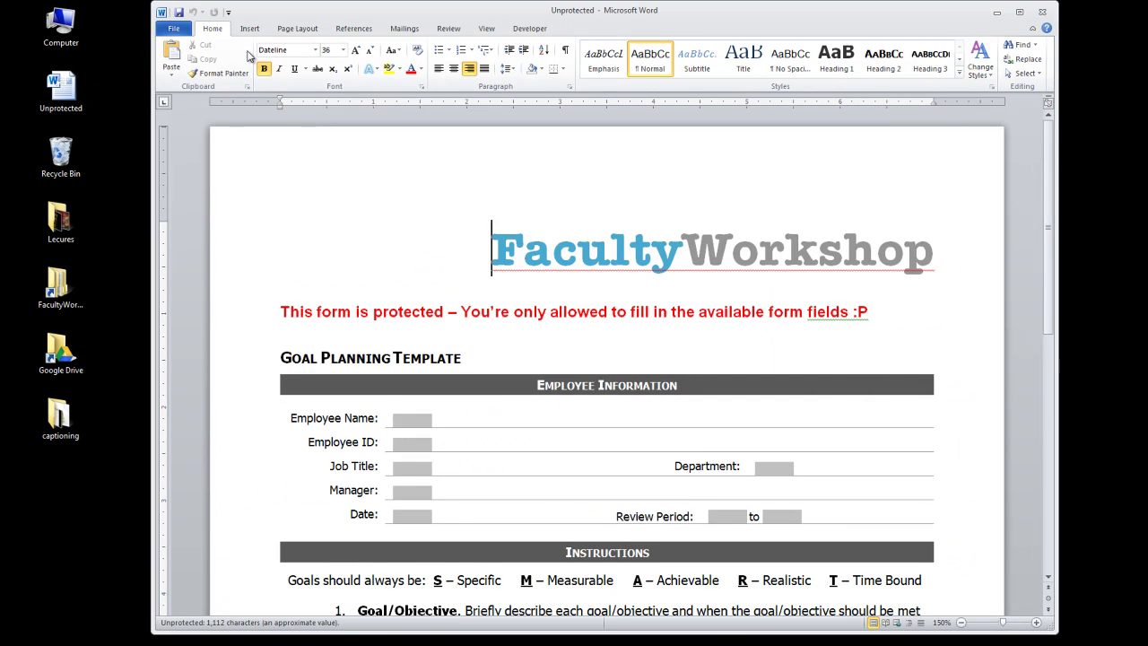
left_click(1019, 12)
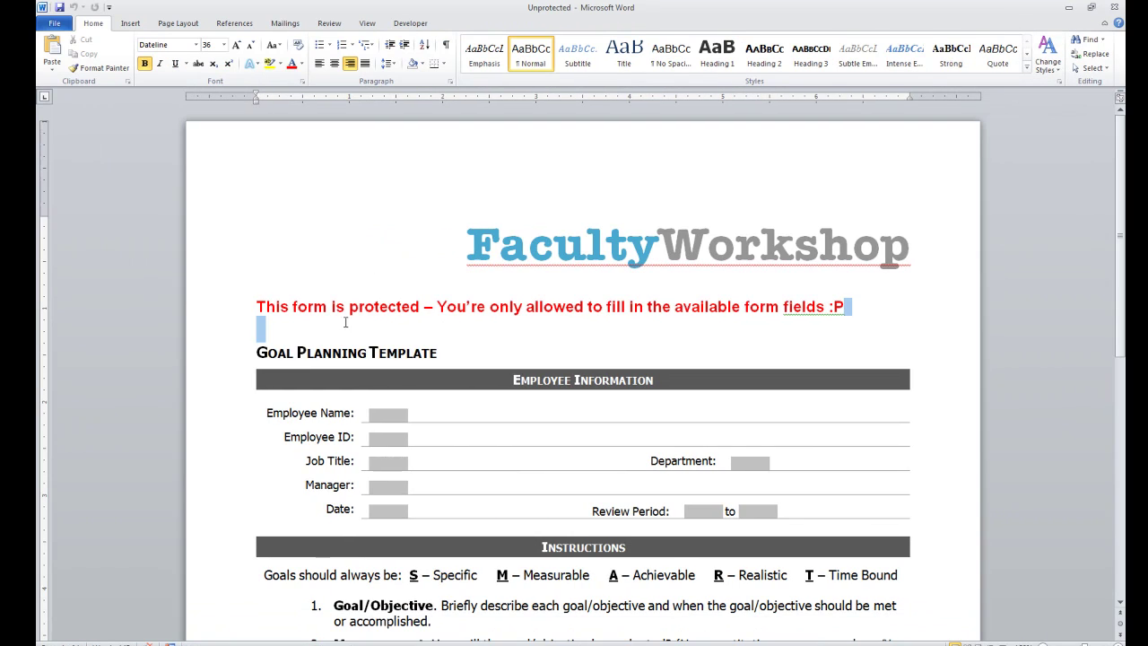
left_click_drag(852, 306, 257, 303)
key("Delete")
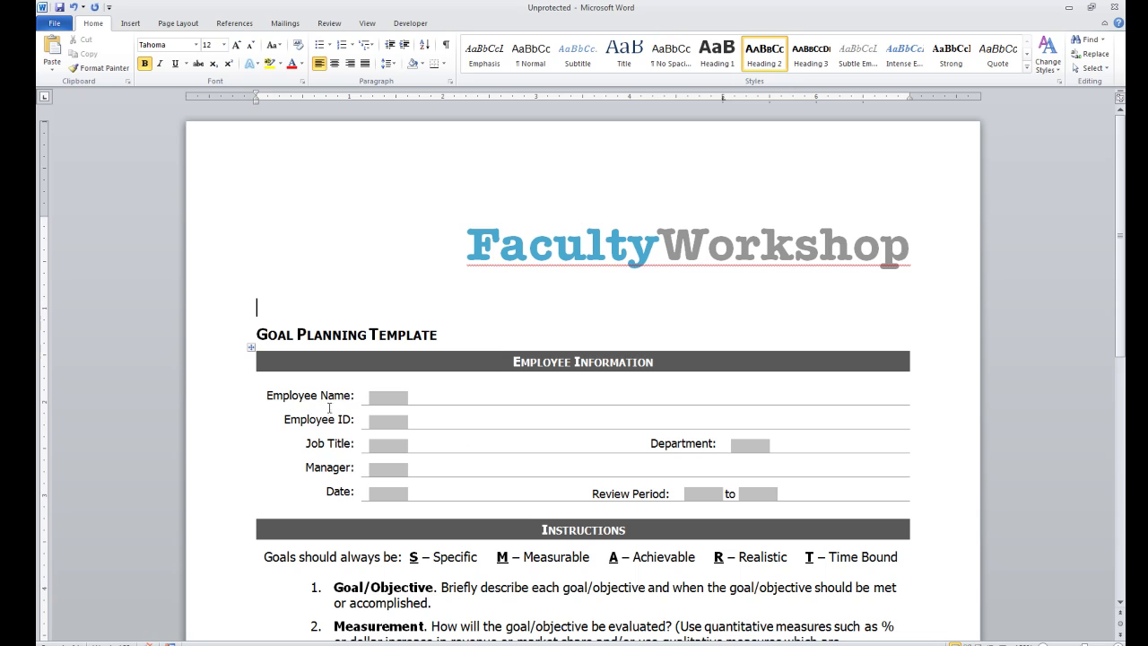